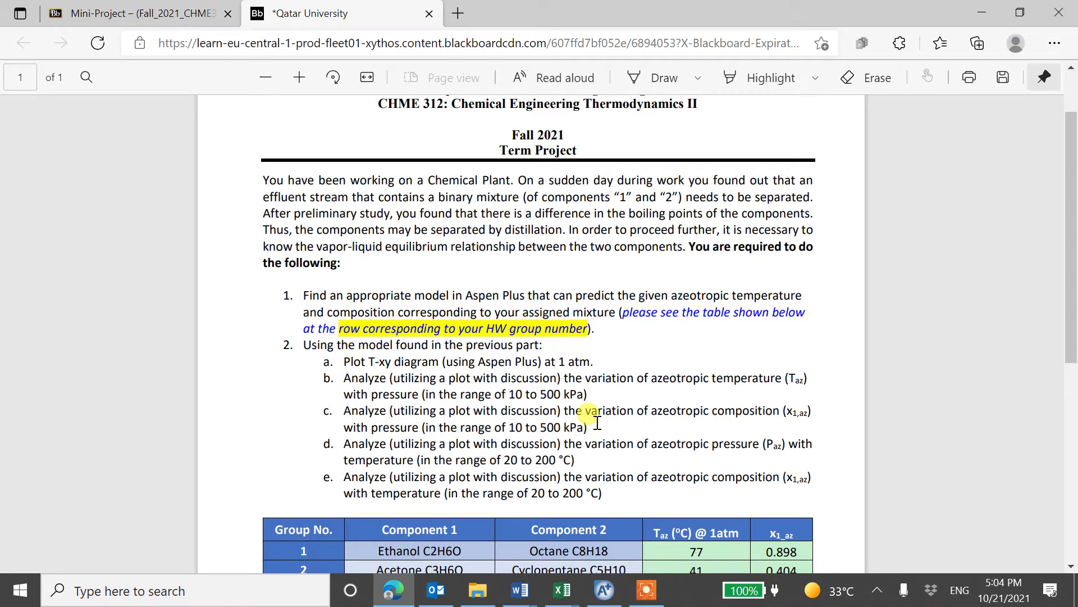
Step: Scroll the assignment PDF down to group 11's Water / Formic acid row in the group table
key(XF86AudioRaiseVolume)
key(XF86AudioRaiseVolume)
scroll(597, 422, down, 7)
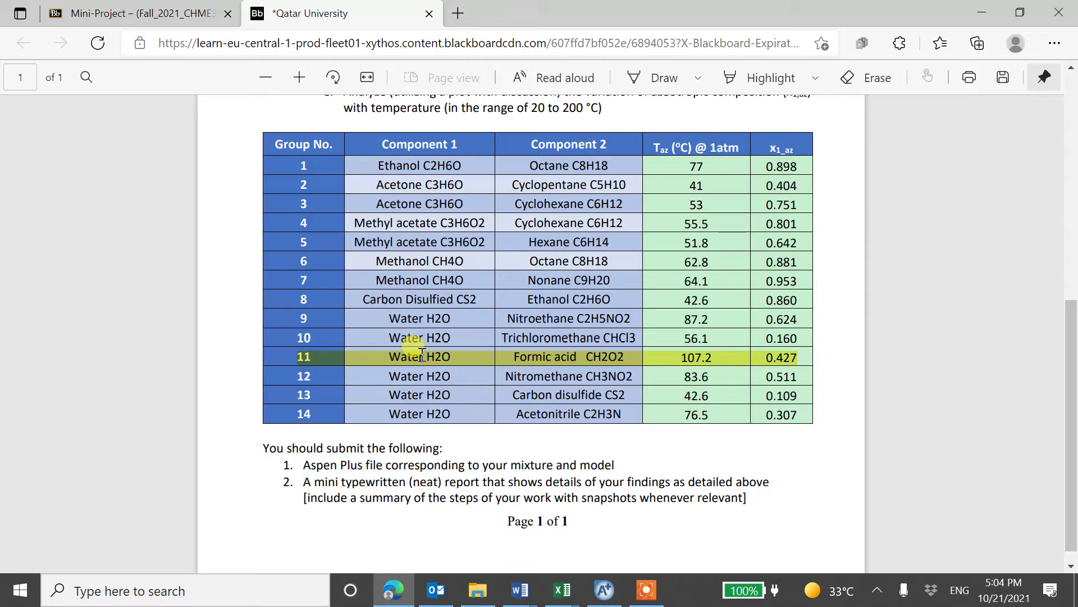
Step: Switch to Aspen Plus and create a new Blank Simulation
mouse_move(591, 600)
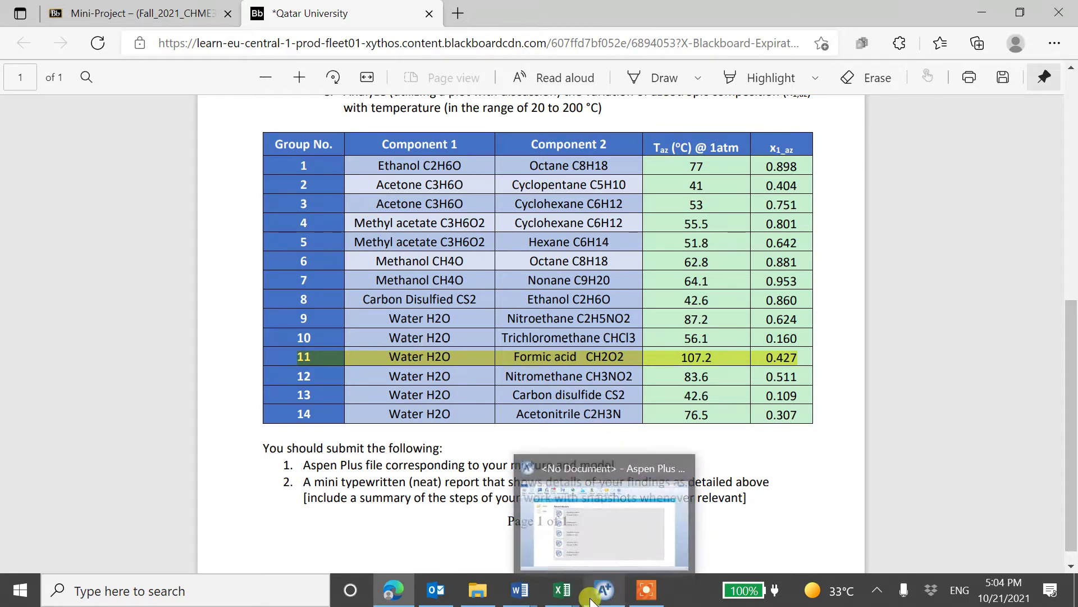
mouse_move(630, 595)
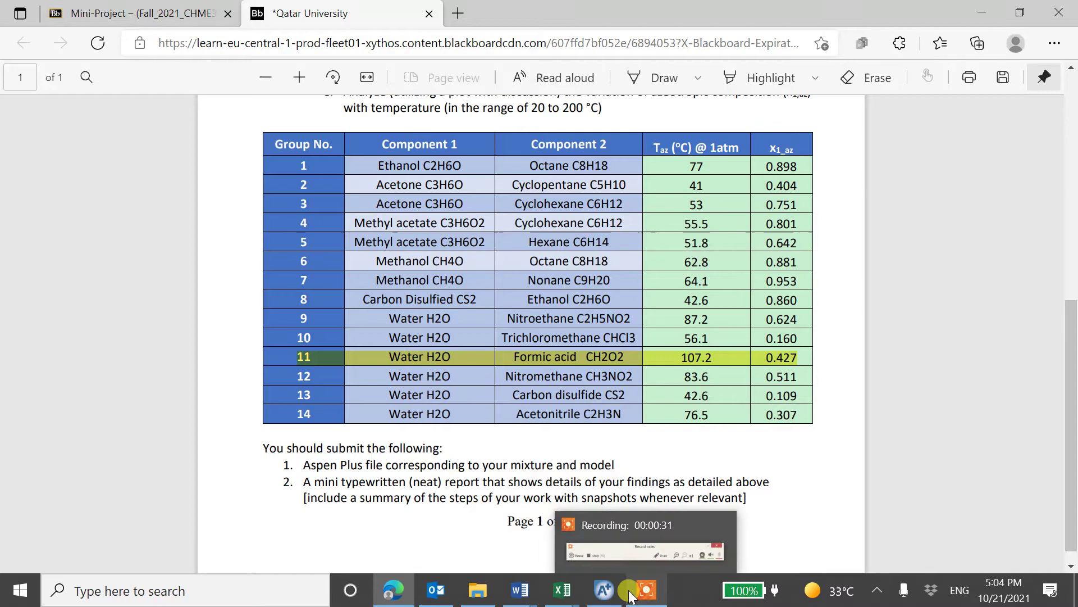
click(601, 539)
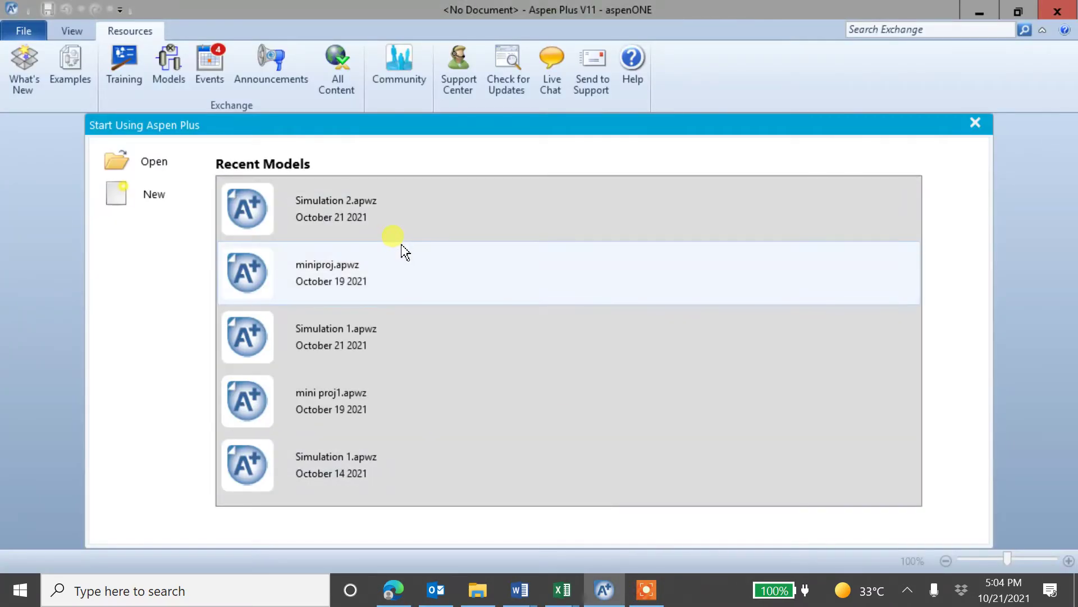
click(150, 196)
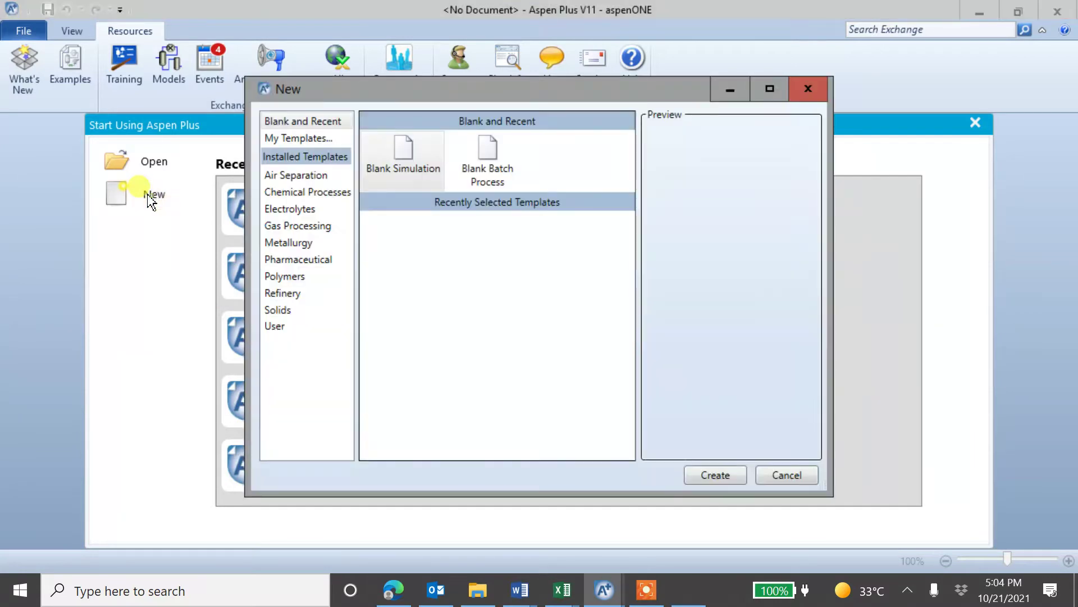
double_click(389, 151)
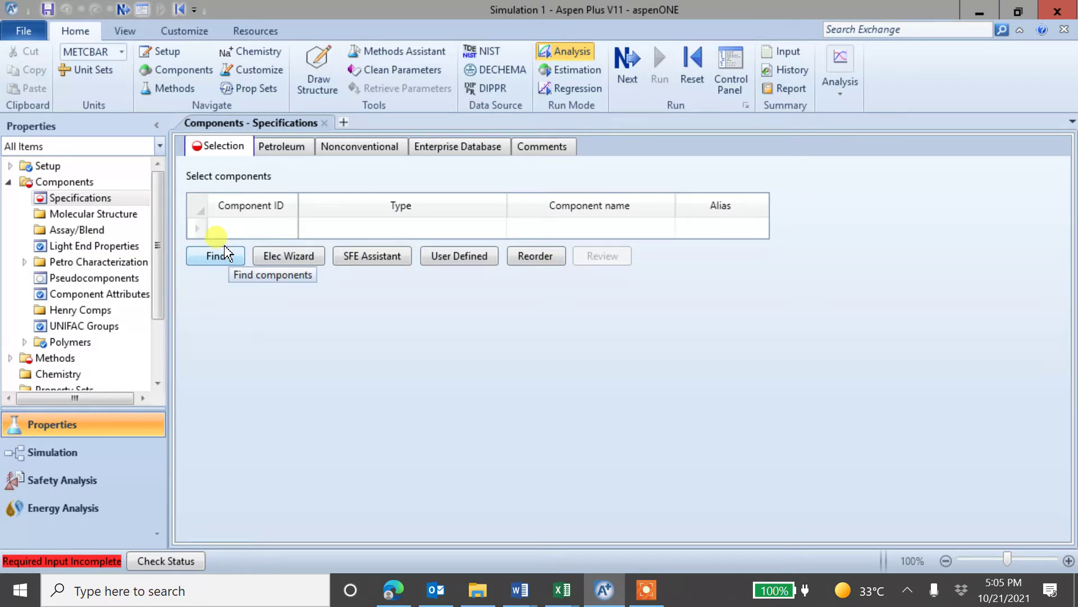
Step: Search the databanks for an exact match of 'water' and add WATER as a component
click(224, 255)
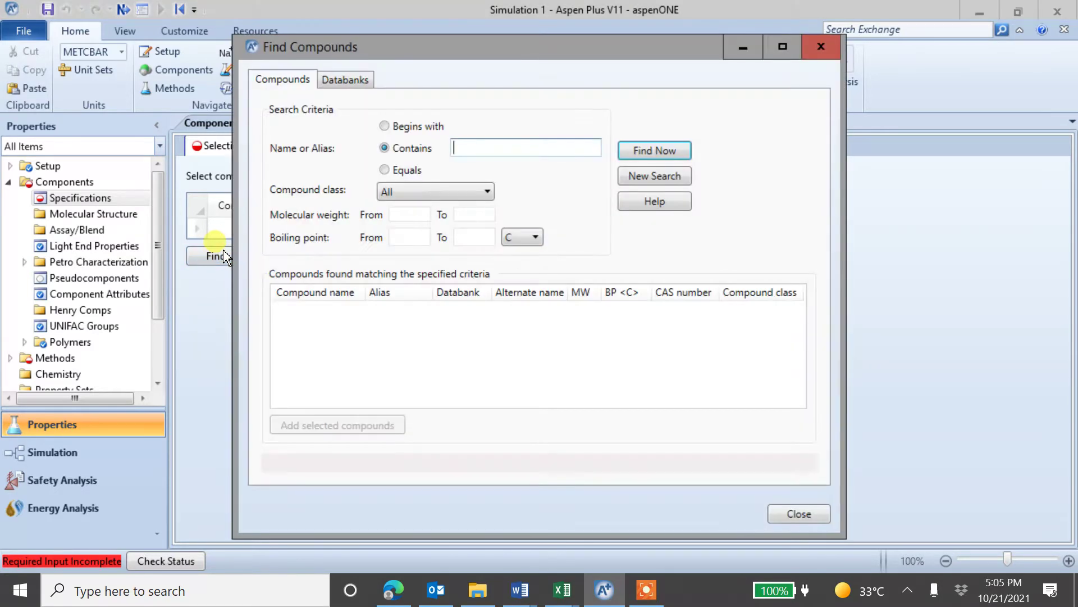
click(385, 169)
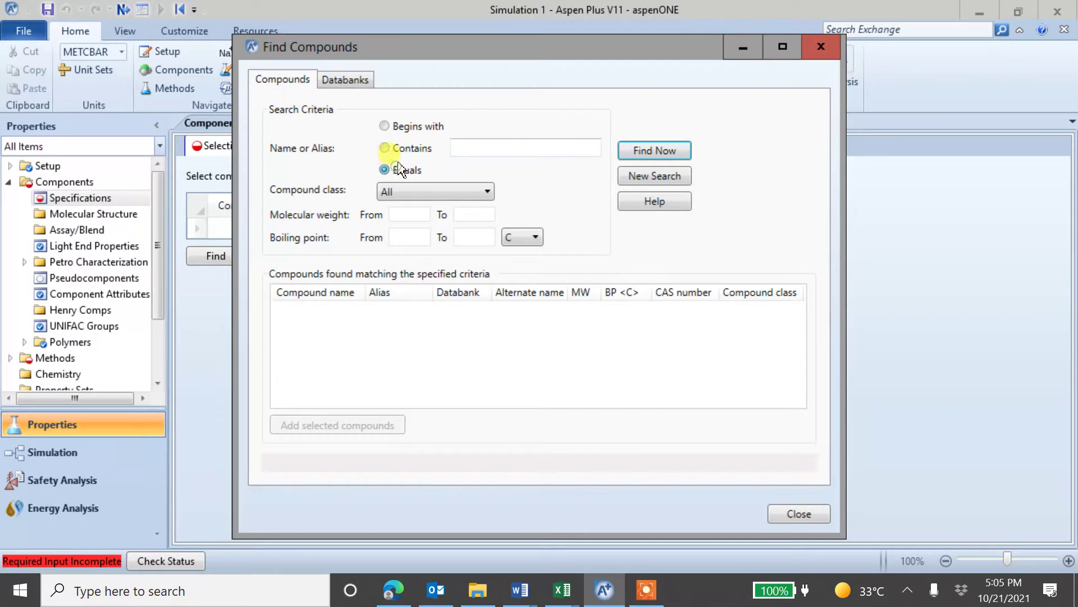
click(500, 144)
text(water)
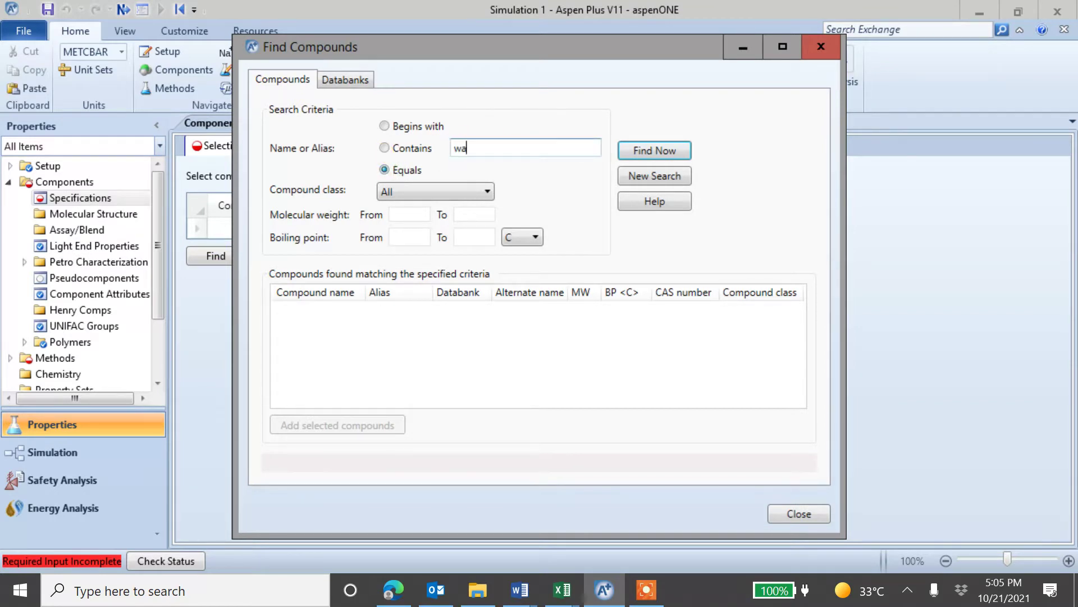
click(667, 149)
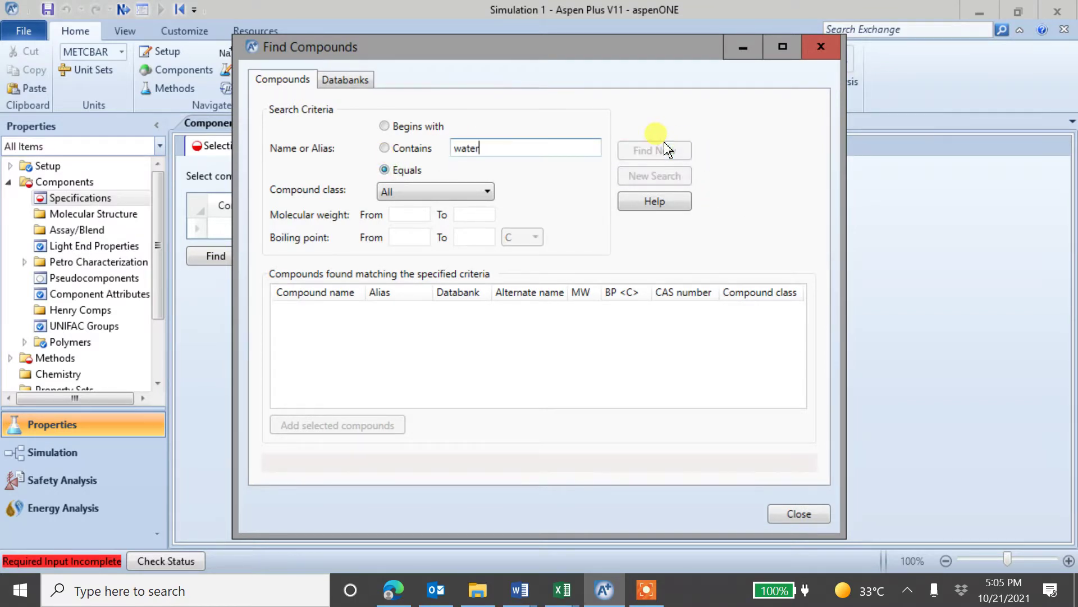
click(384, 310)
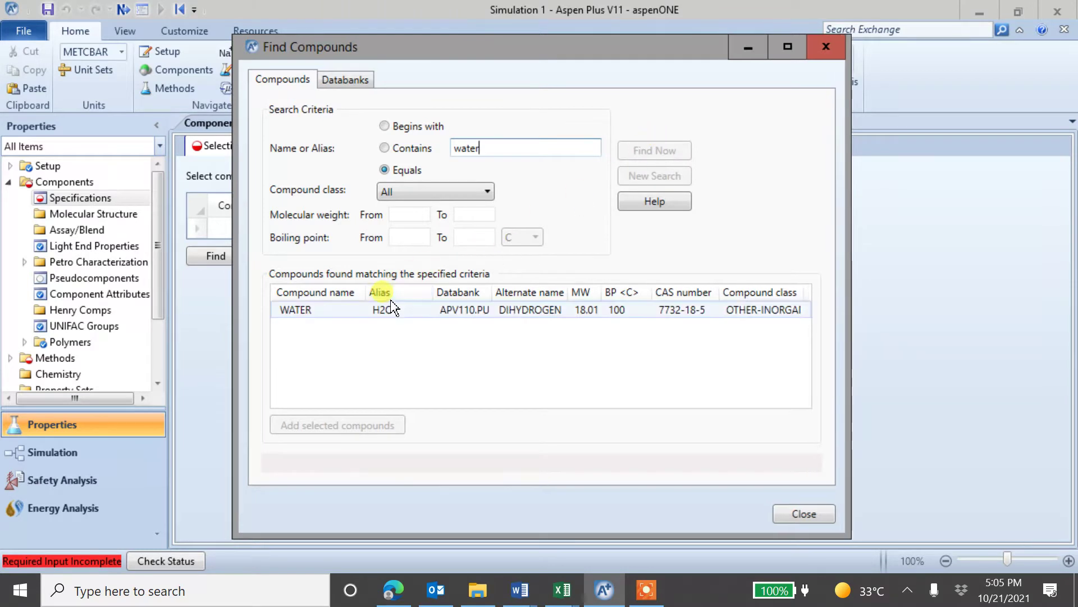
click(368, 418)
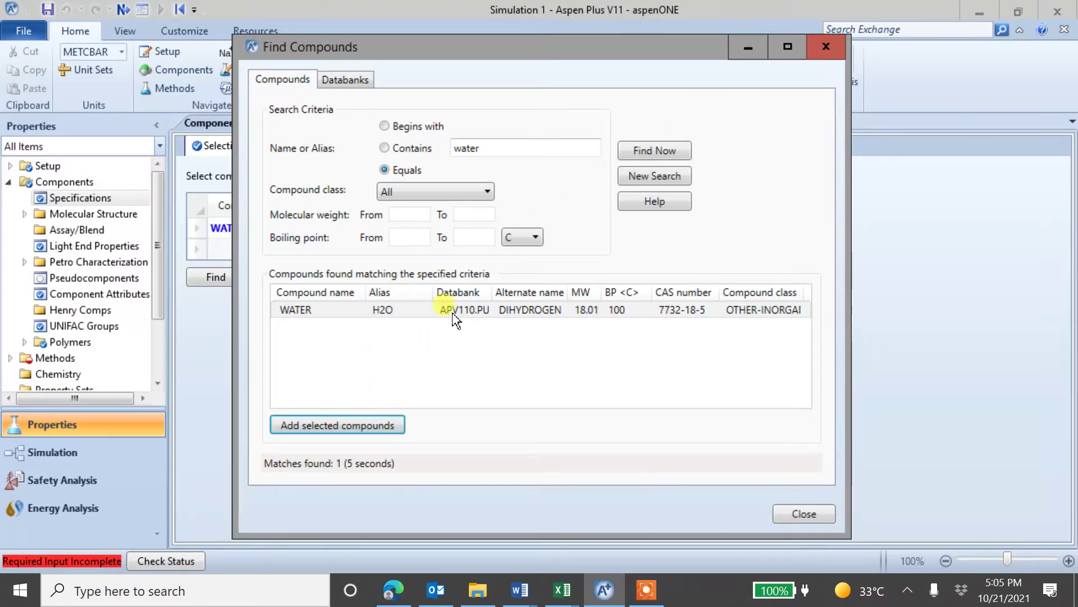
Step: Search 'formic acid' and add FORMIC-ACID alongside water, then close the search
double_click(479, 148)
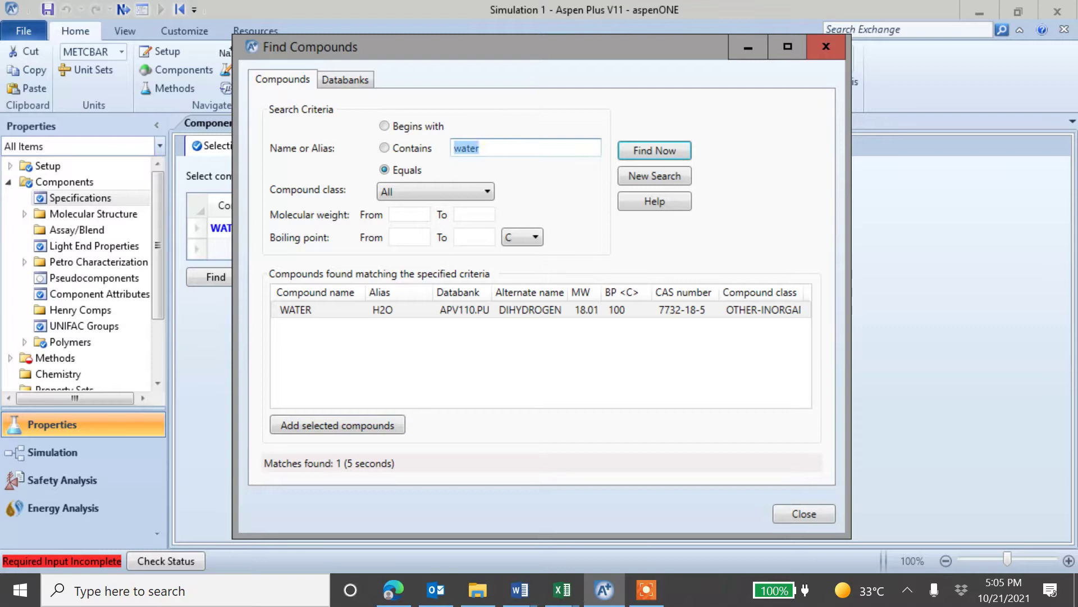
text(formic acid)
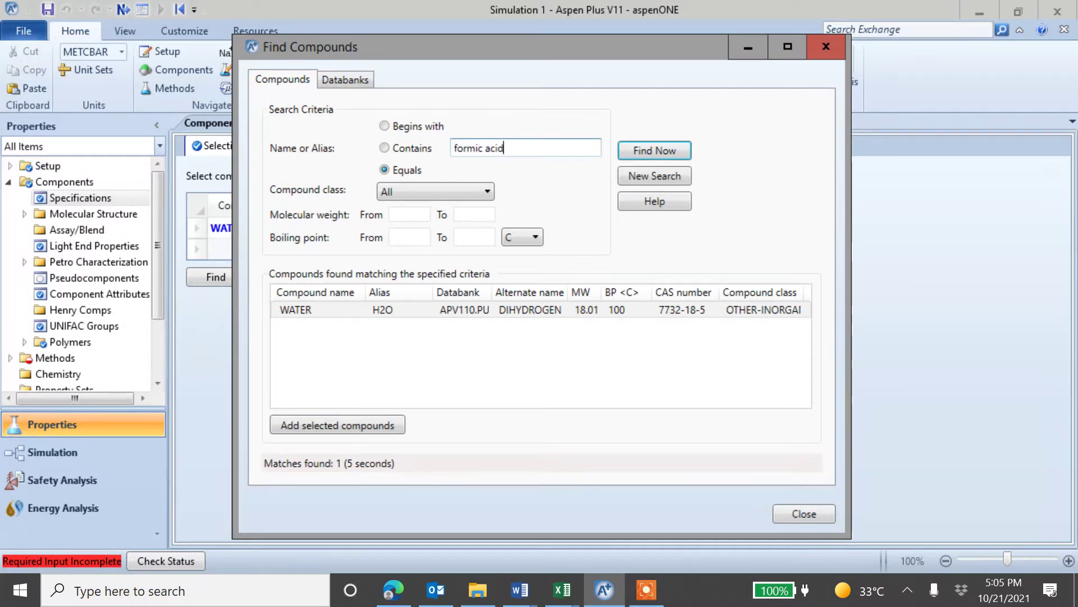
click(632, 147)
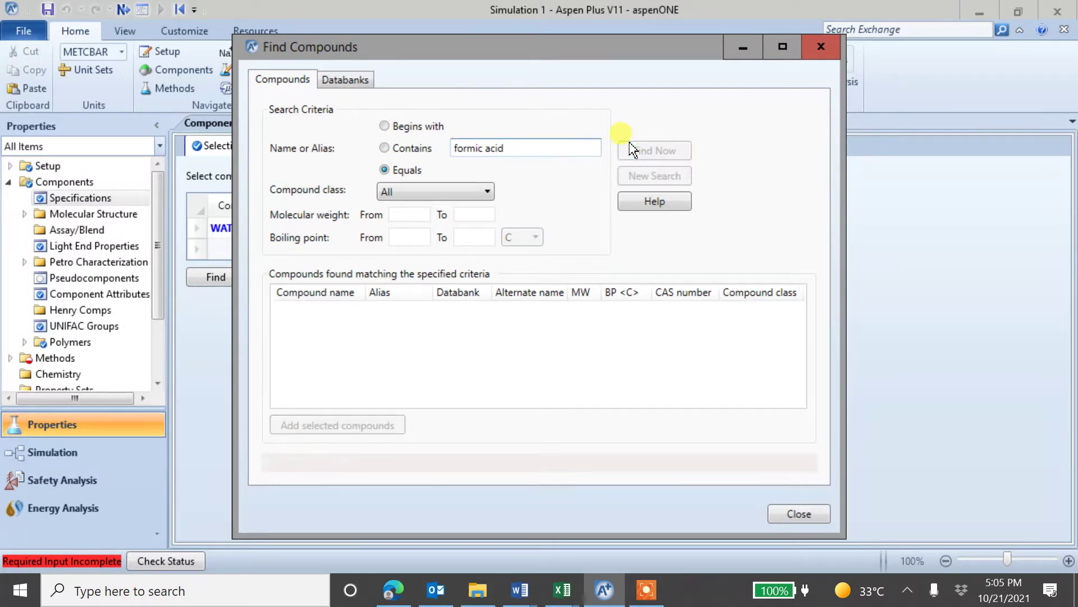
click(402, 310)
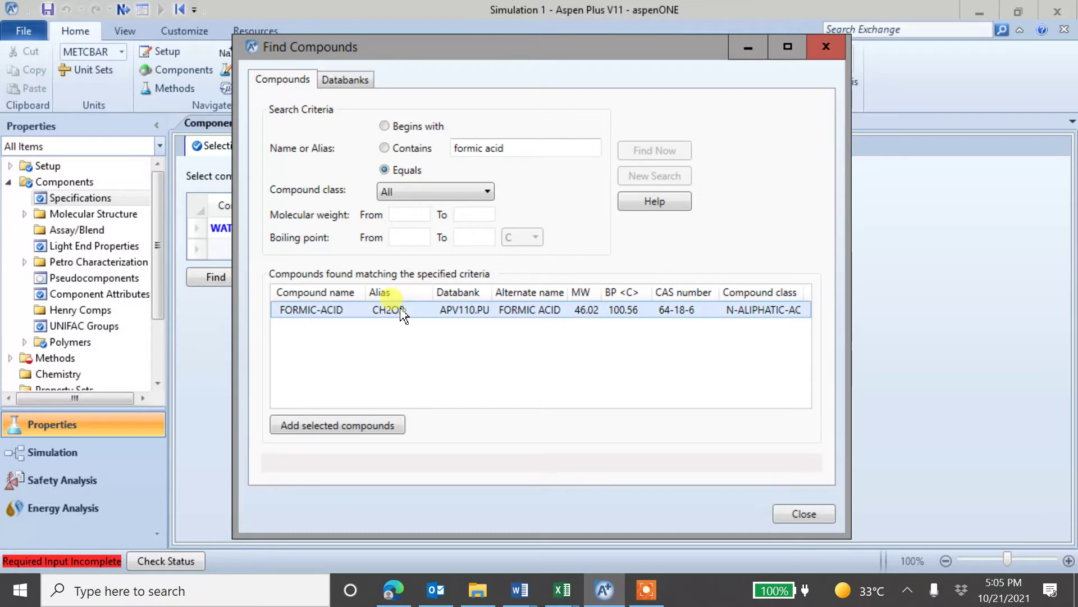
click(325, 424)
click(618, 318)
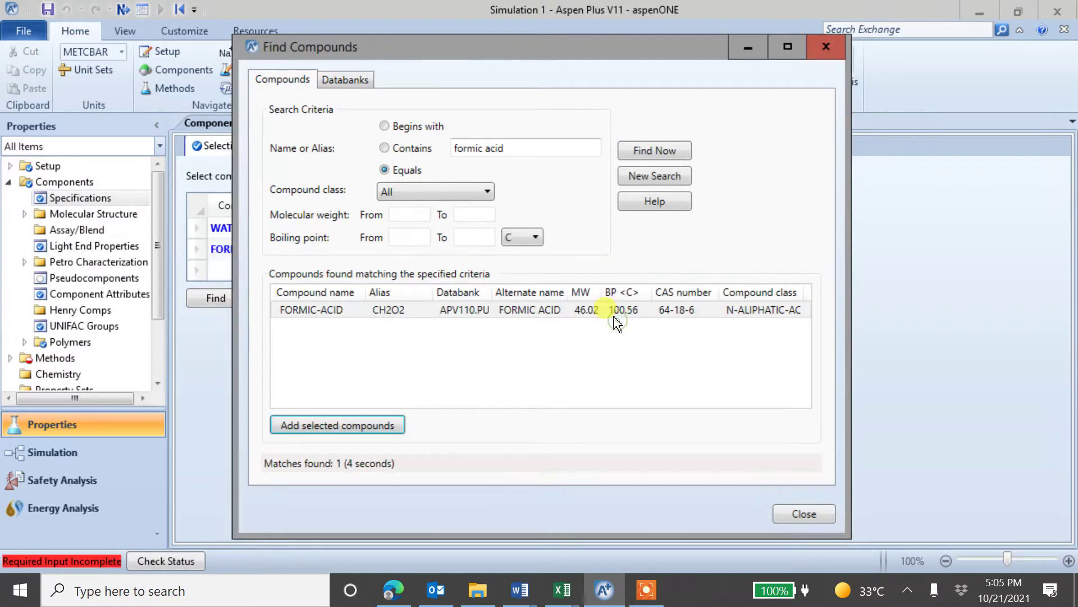
click(803, 513)
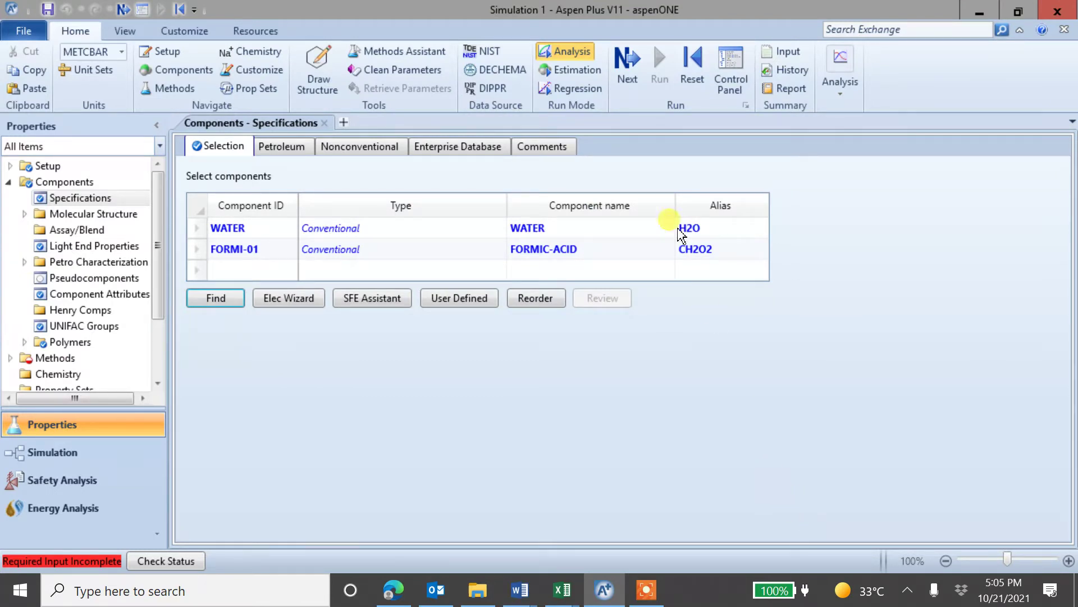
Step: Go to Methods - Specifications and set the method filter to CHEMICAL, leaving the base method unchosen
click(618, 50)
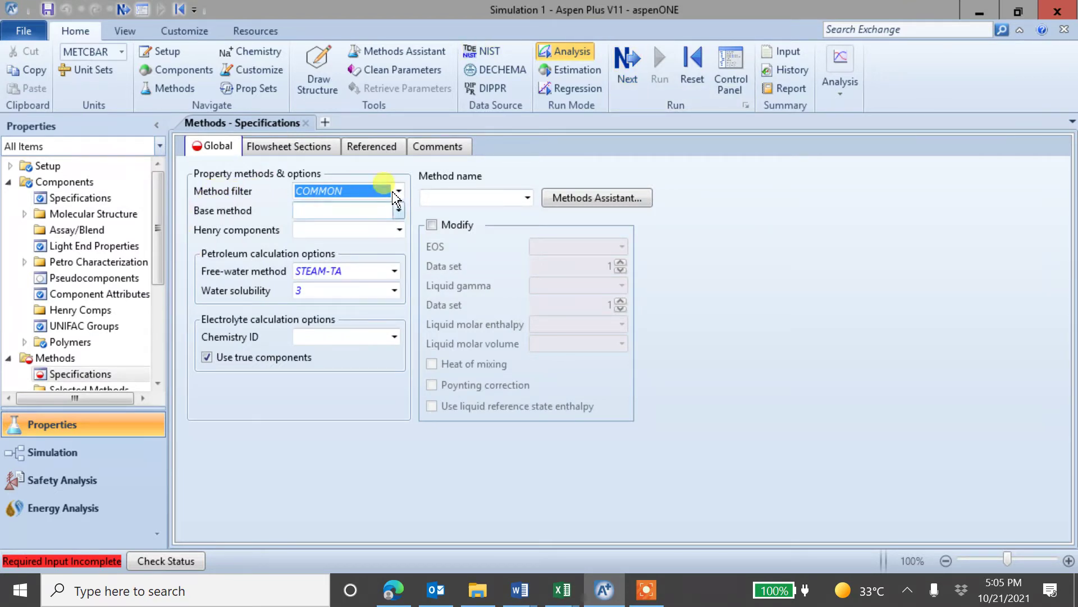
click(394, 191)
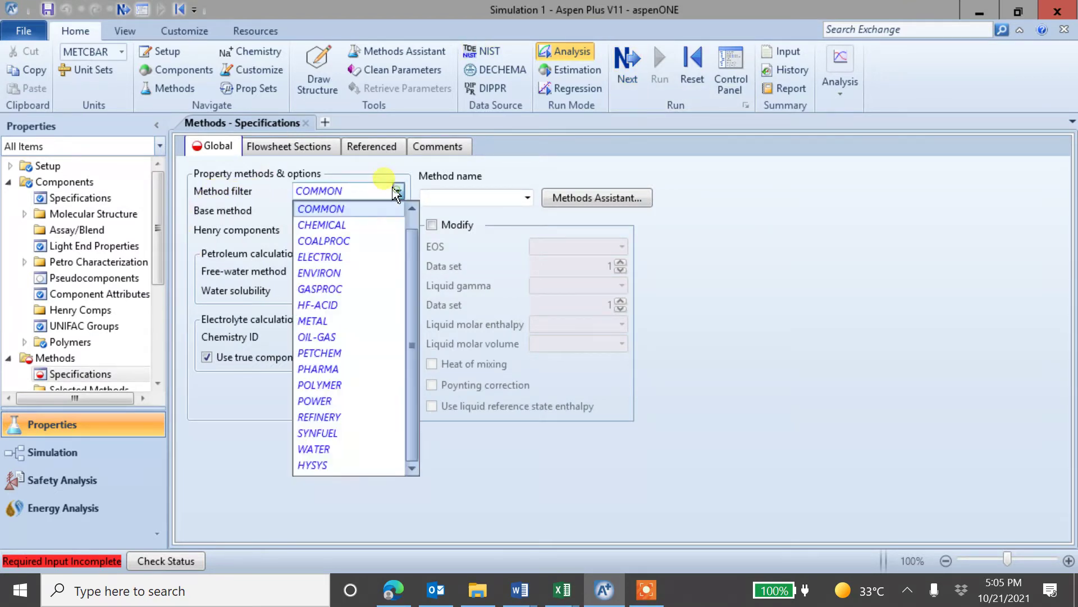
click(365, 225)
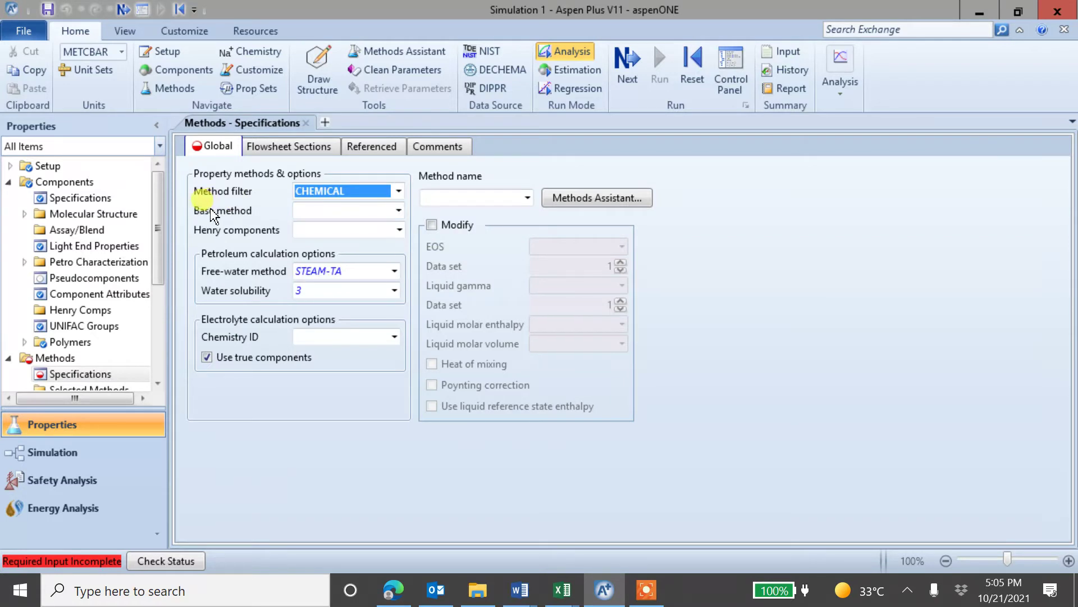
click(396, 210)
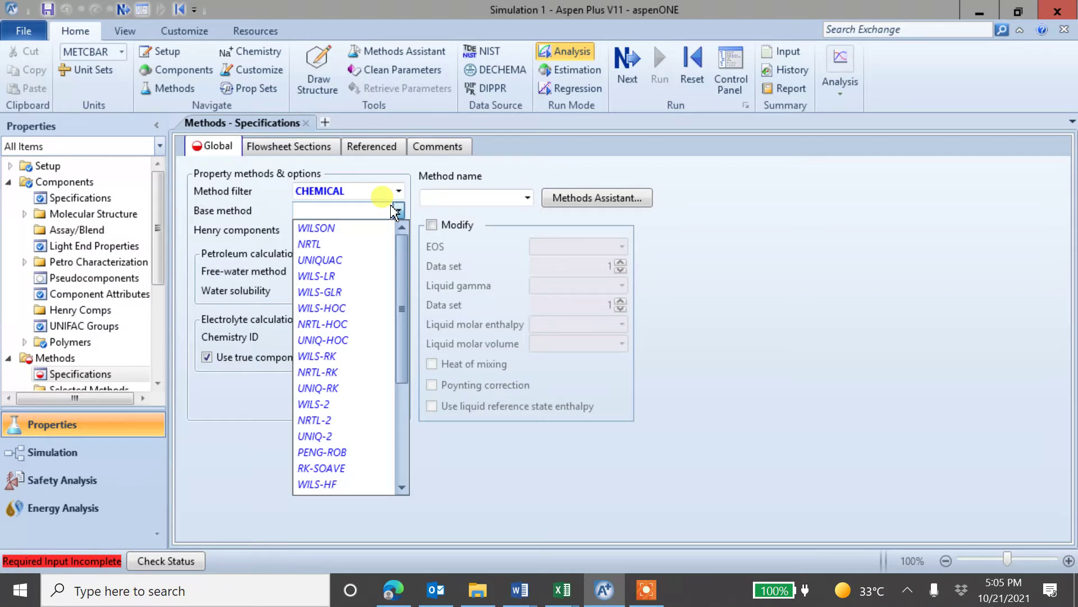
click(228, 211)
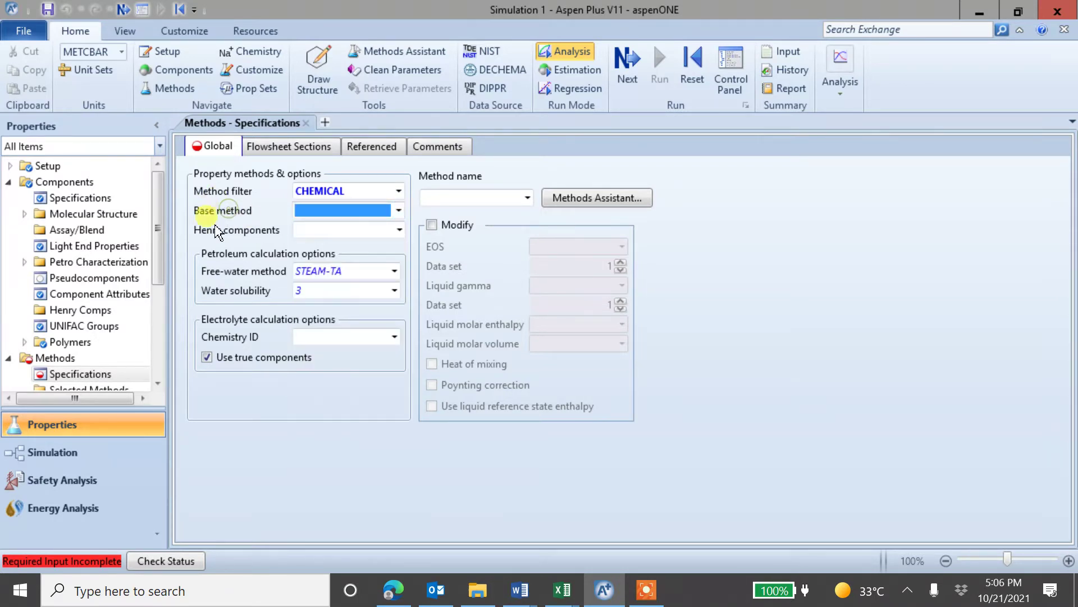
click(591, 205)
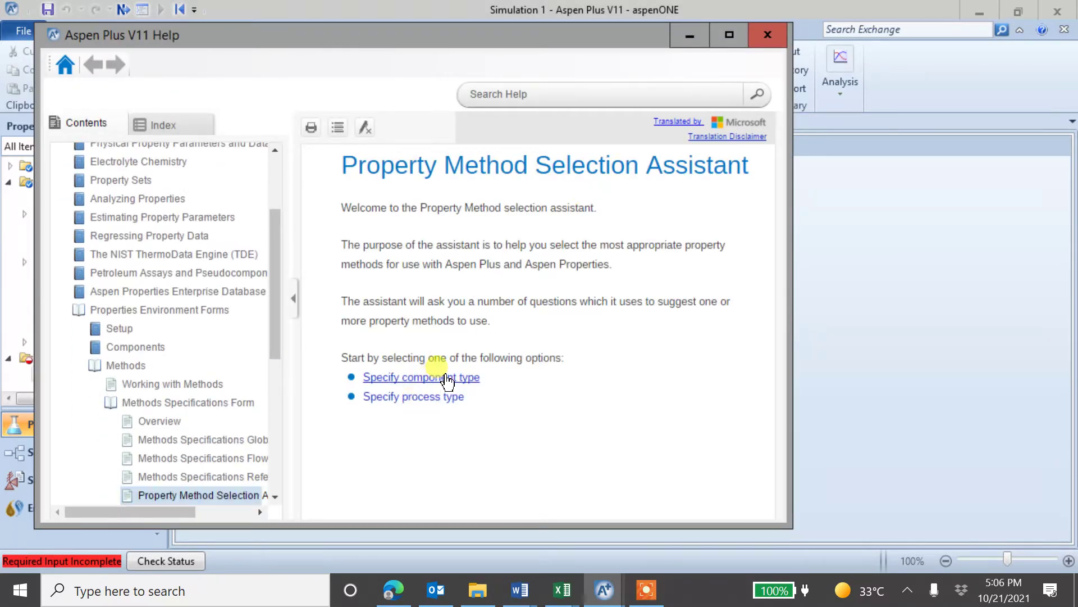
click(374, 380)
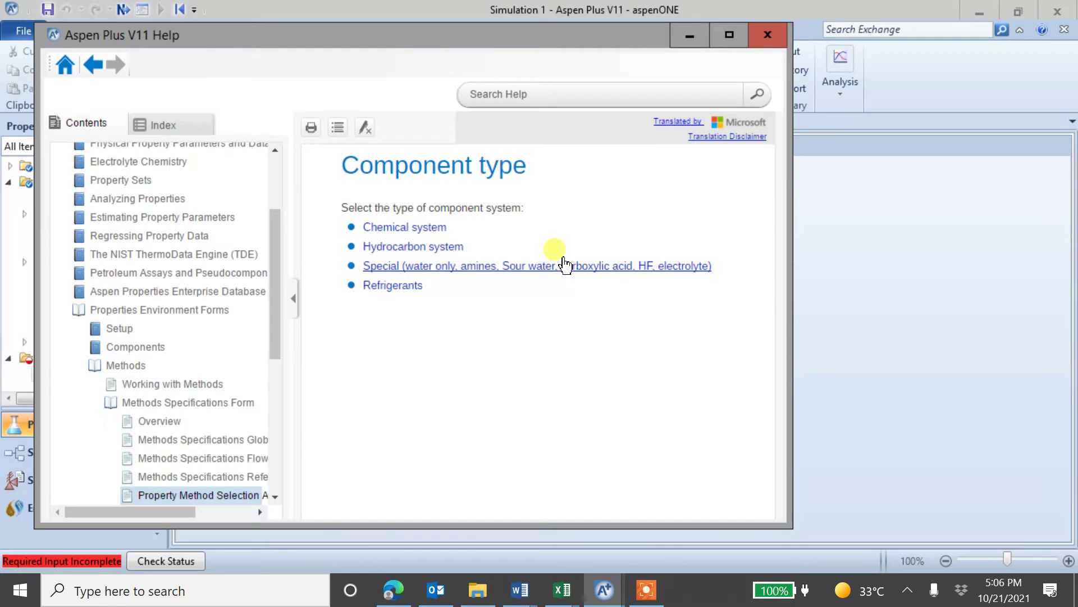
click(565, 264)
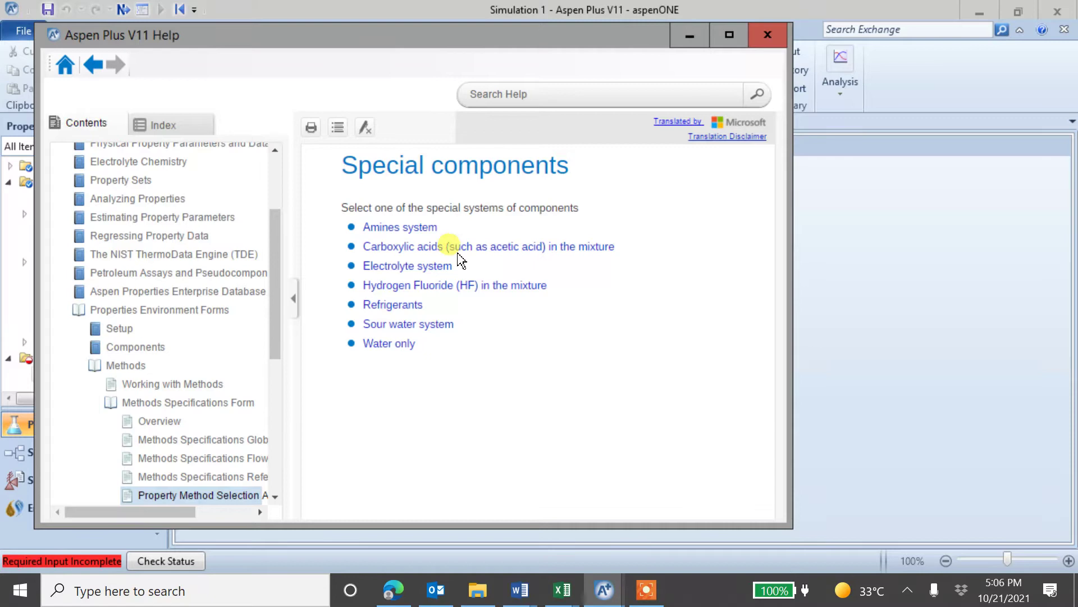
click(433, 248)
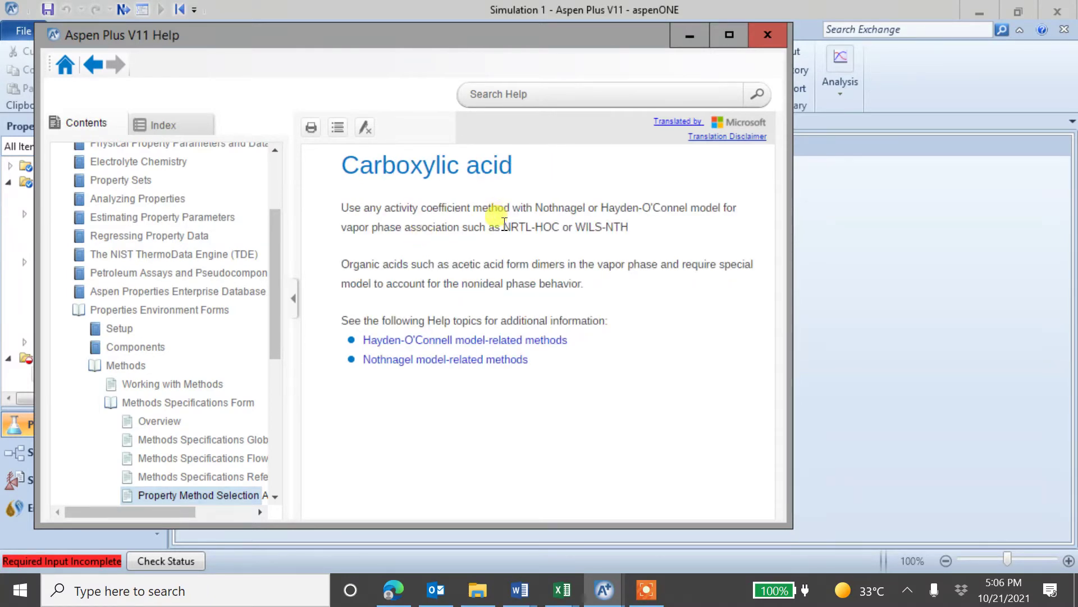
drag(502, 223, 558, 229)
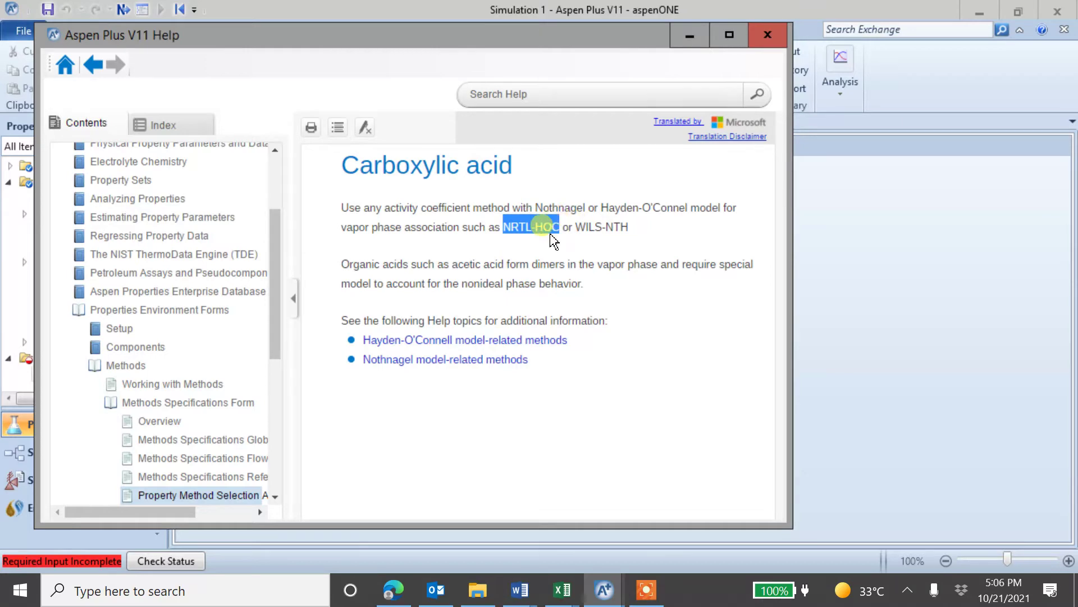
Step: Close the help window, choose NRTL-HOC as the base method, and advance to the HOCETA parameters
click(765, 35)
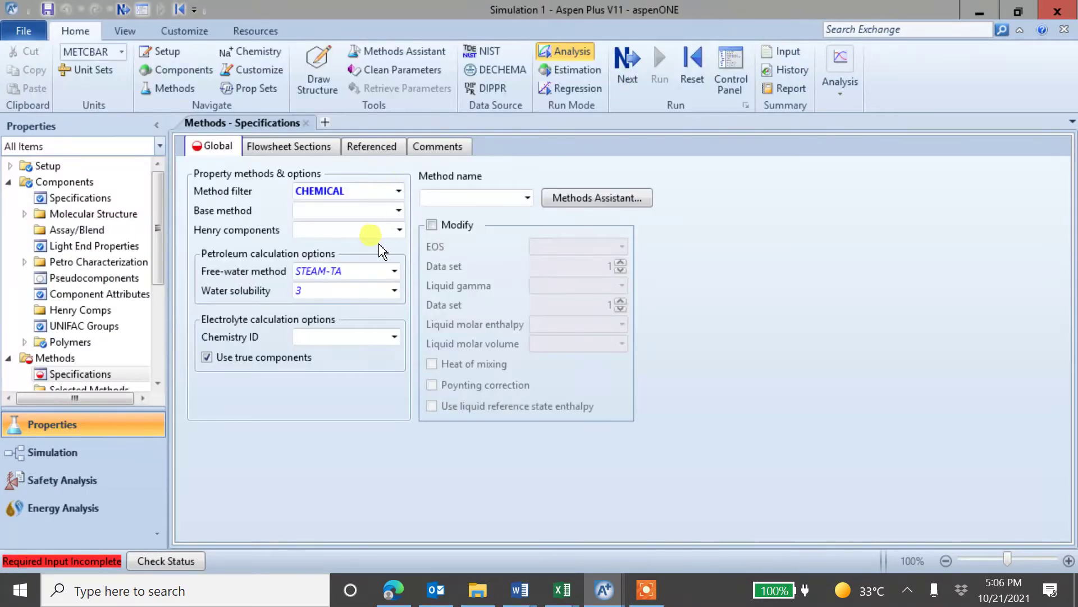
click(399, 210)
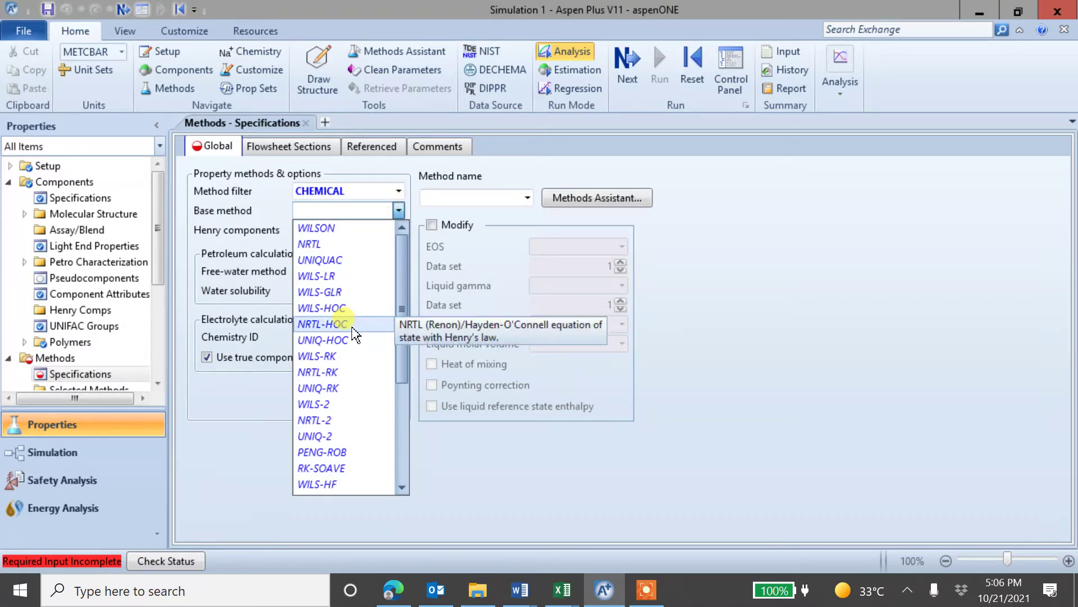
click(315, 326)
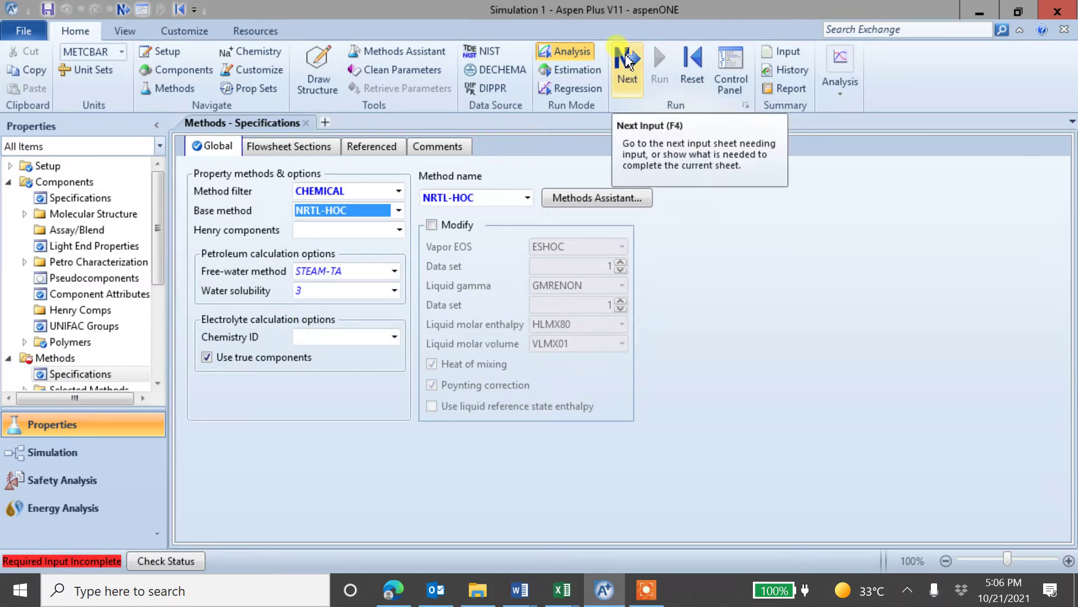
click(627, 61)
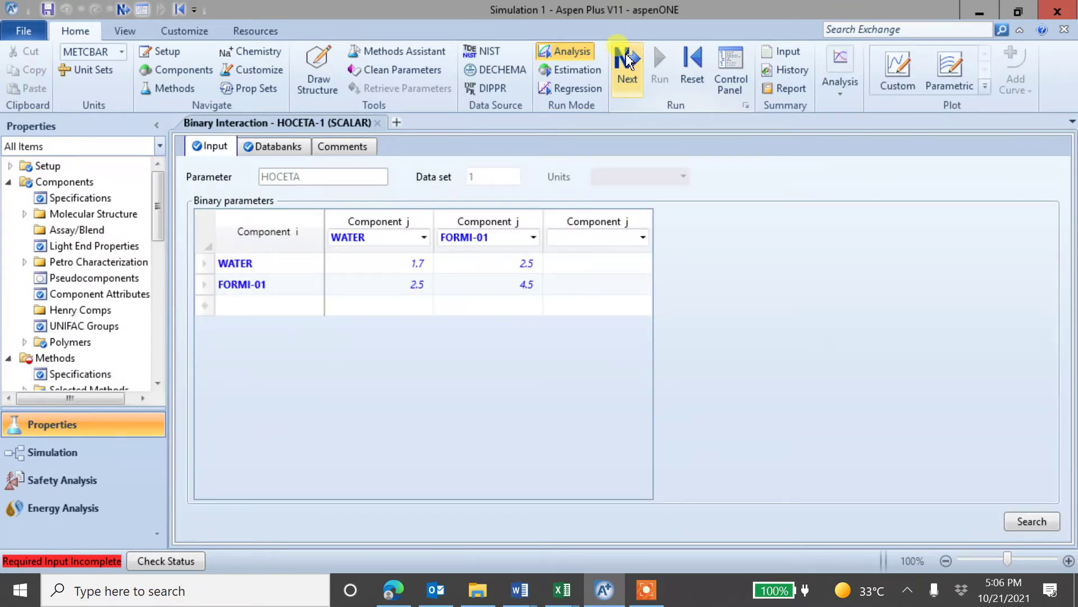
Step: Step past the NRTL parameters, choose to enter binary interaction parameters, and complete the property run
click(628, 59)
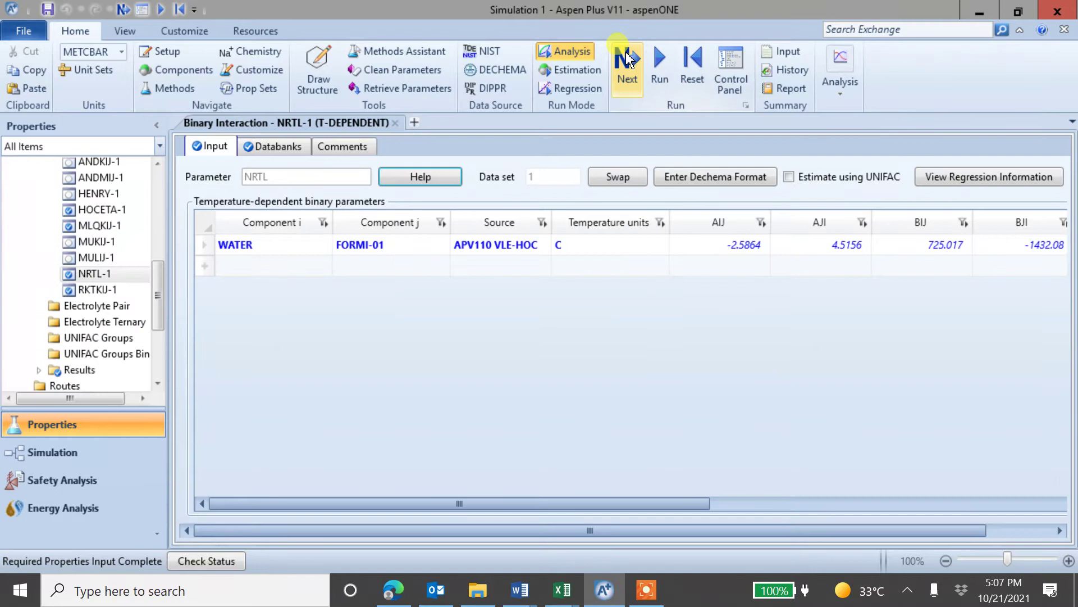
click(628, 59)
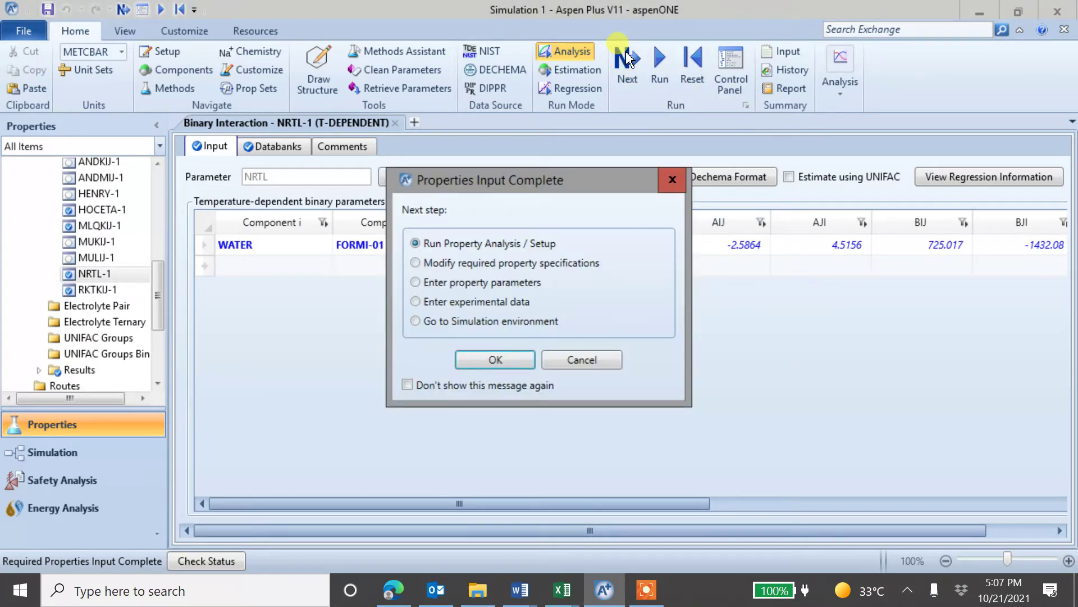
click(494, 282)
click(509, 358)
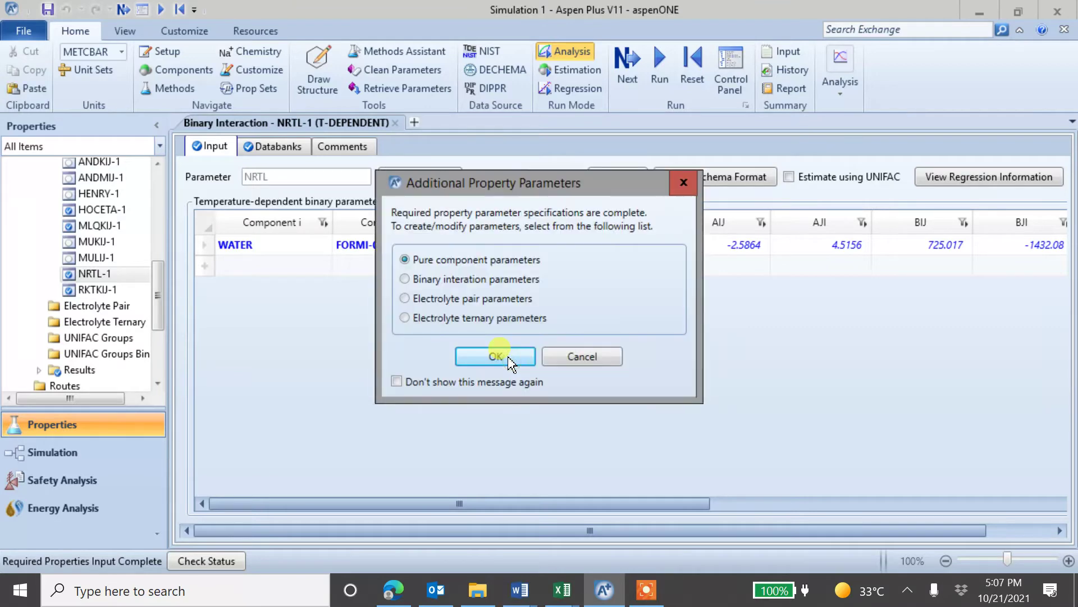
click(447, 283)
click(475, 359)
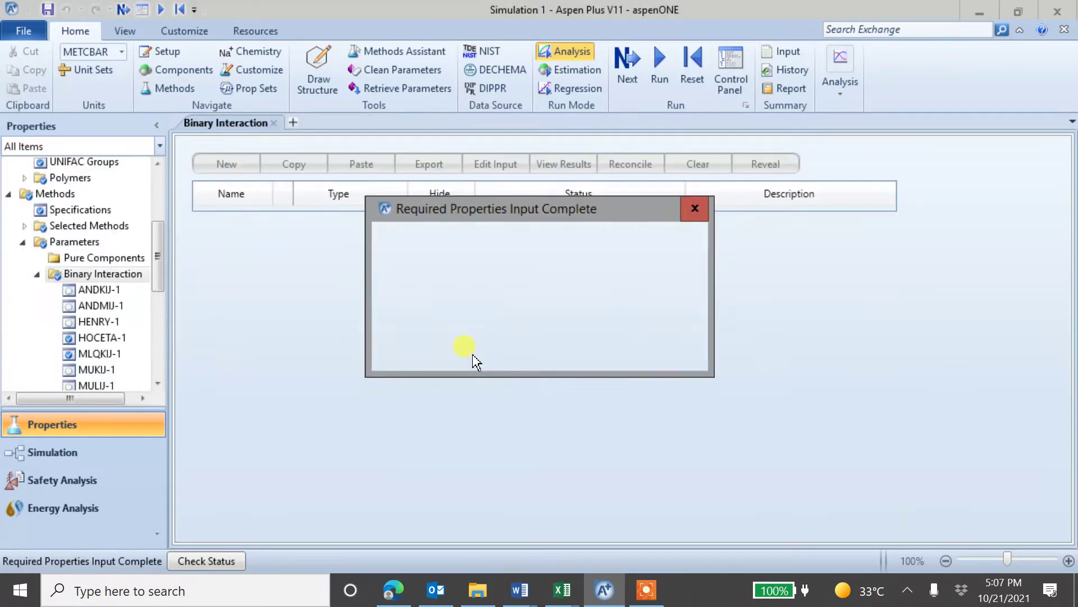
click(477, 334)
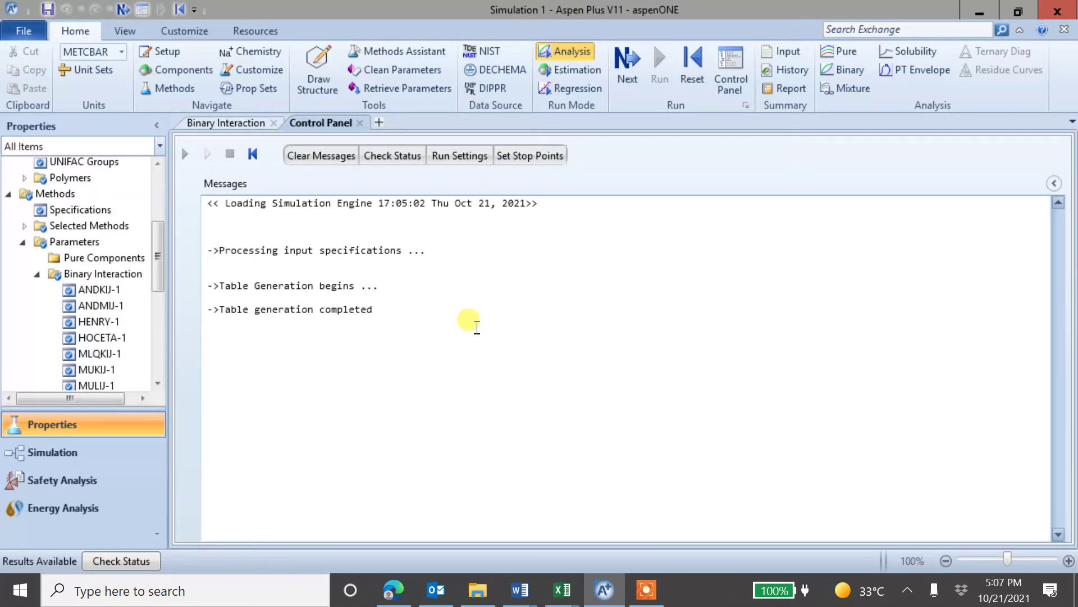
Step: Create a Txy binary analysis for water/formic acid with end point 1 at 1 atm and run it
click(851, 70)
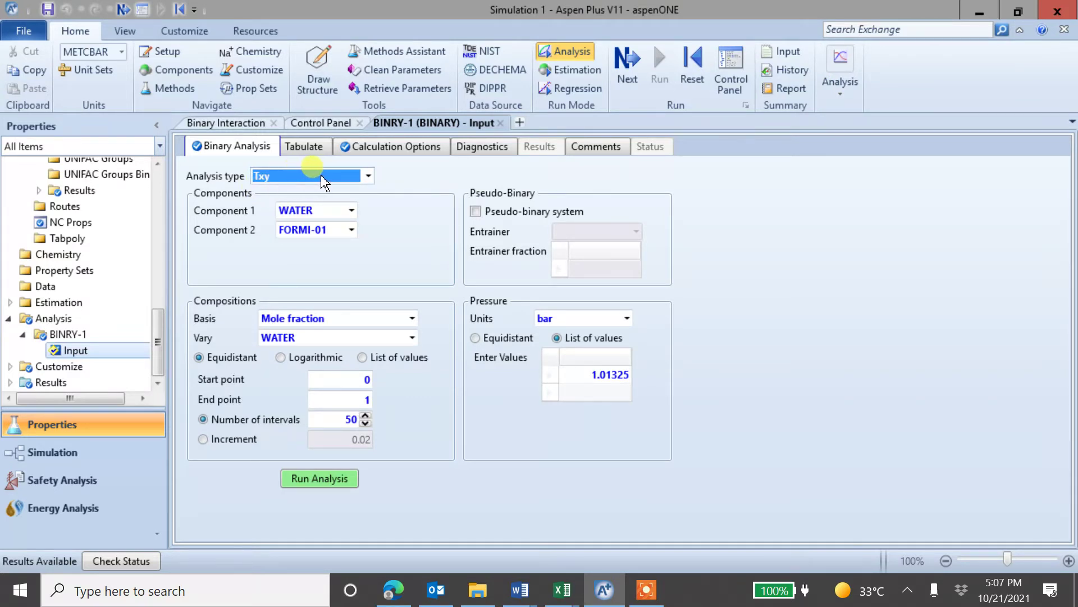
text(1)
click(458, 336)
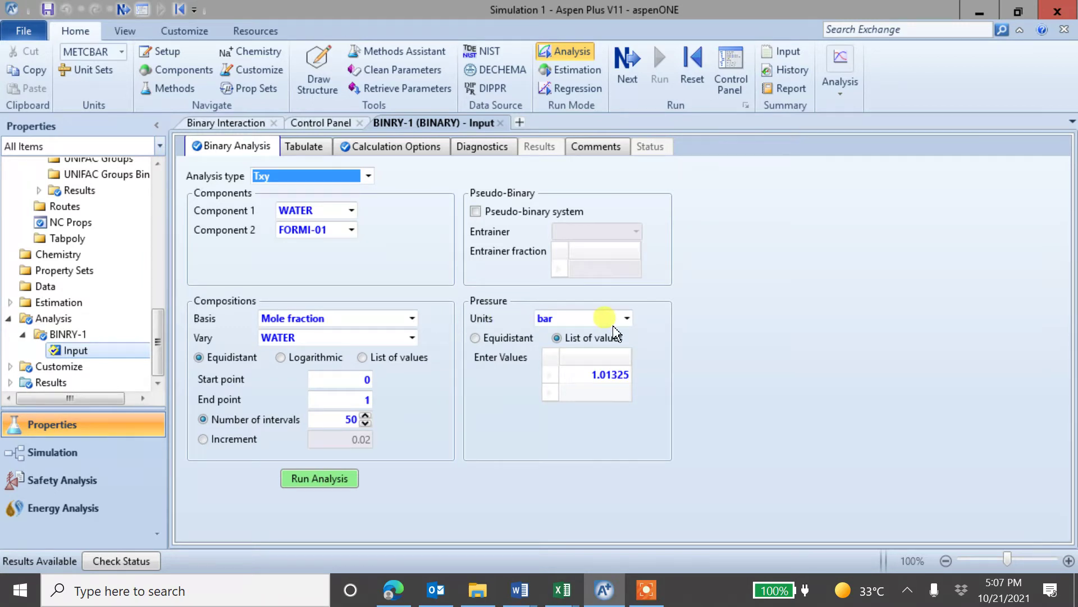
click(626, 317)
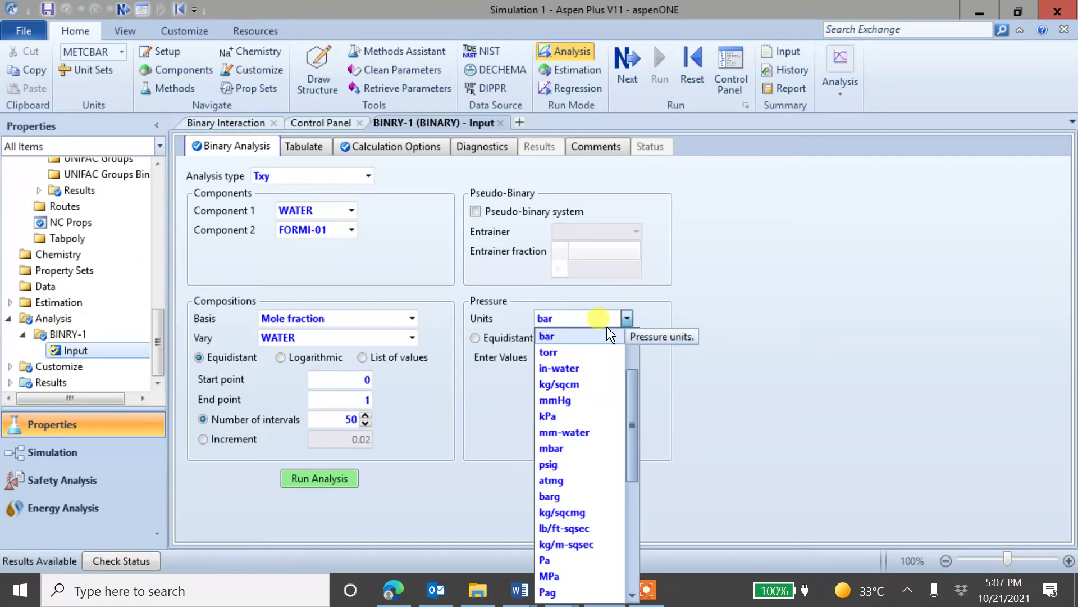
scroll(610, 336, up, 1)
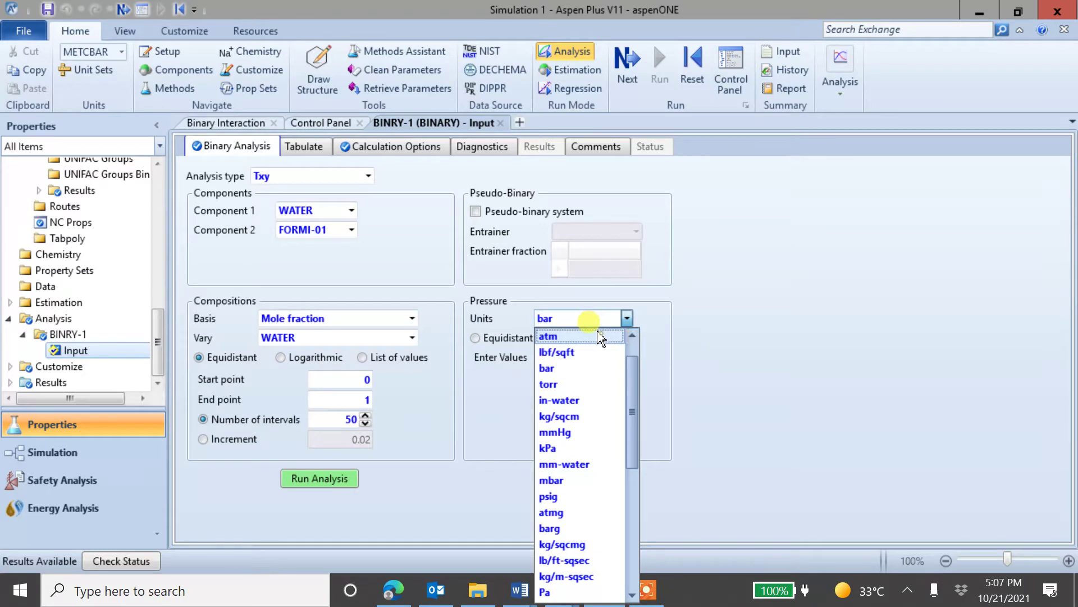
click(605, 336)
click(606, 375)
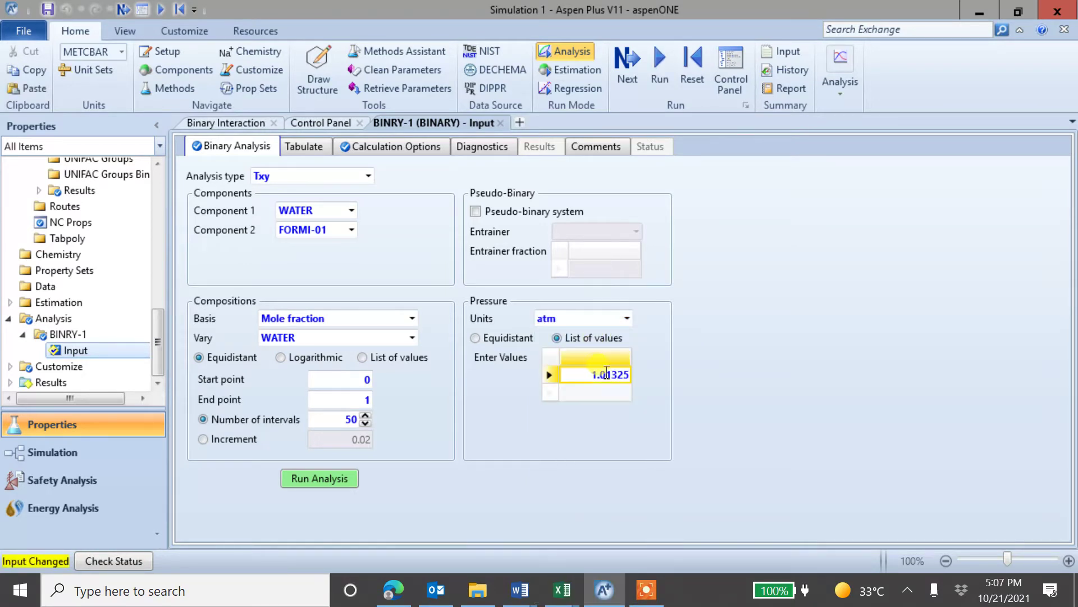
key(Return)
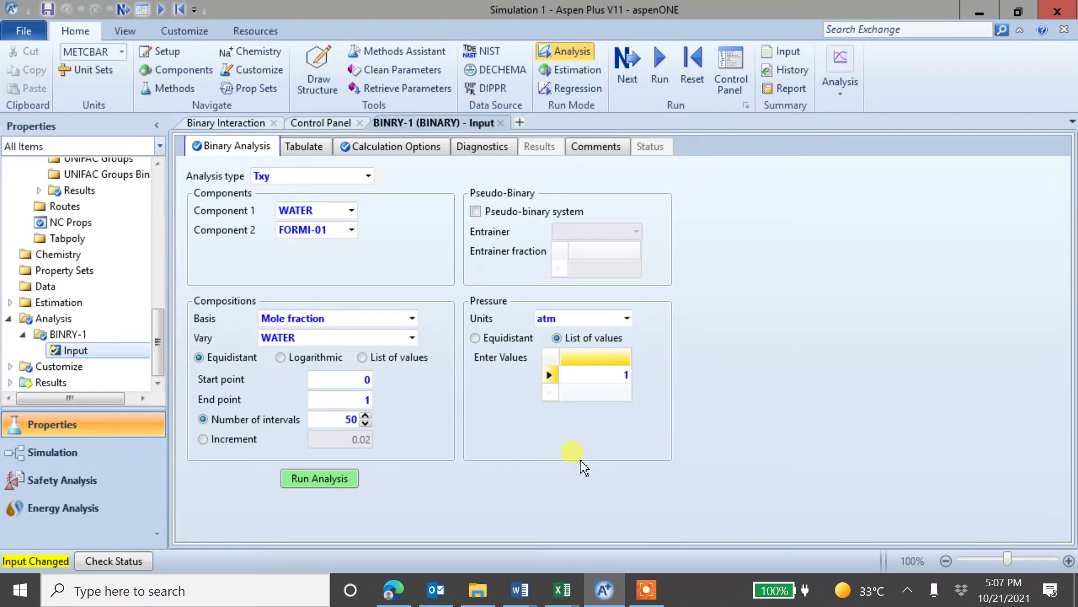
click(310, 478)
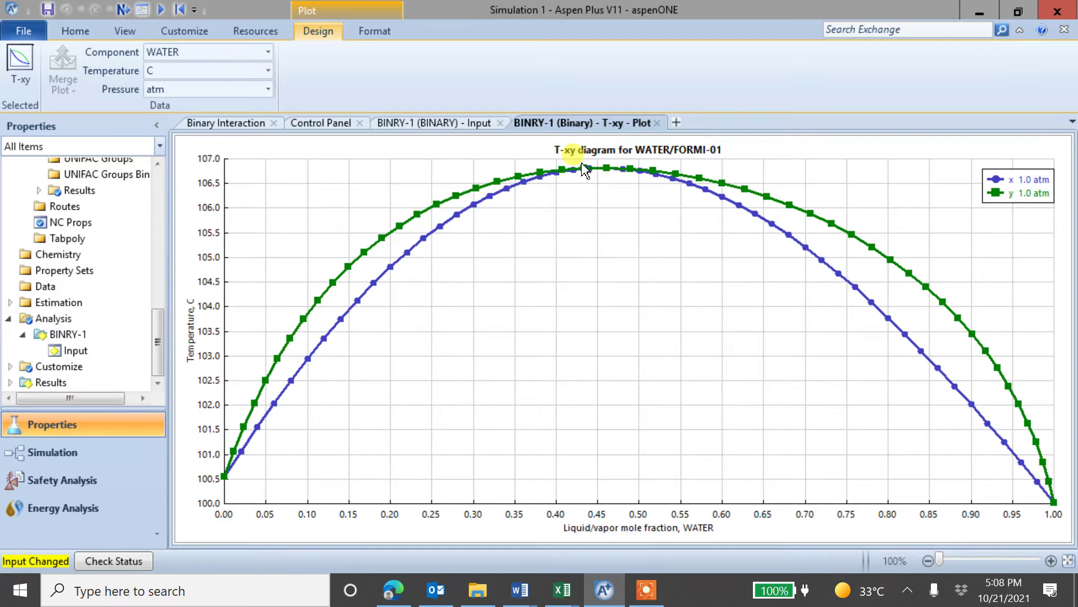
Step: Inspect the vapour curve at the azeotrope peak of the 1 atm T-xy diagram
click(584, 168)
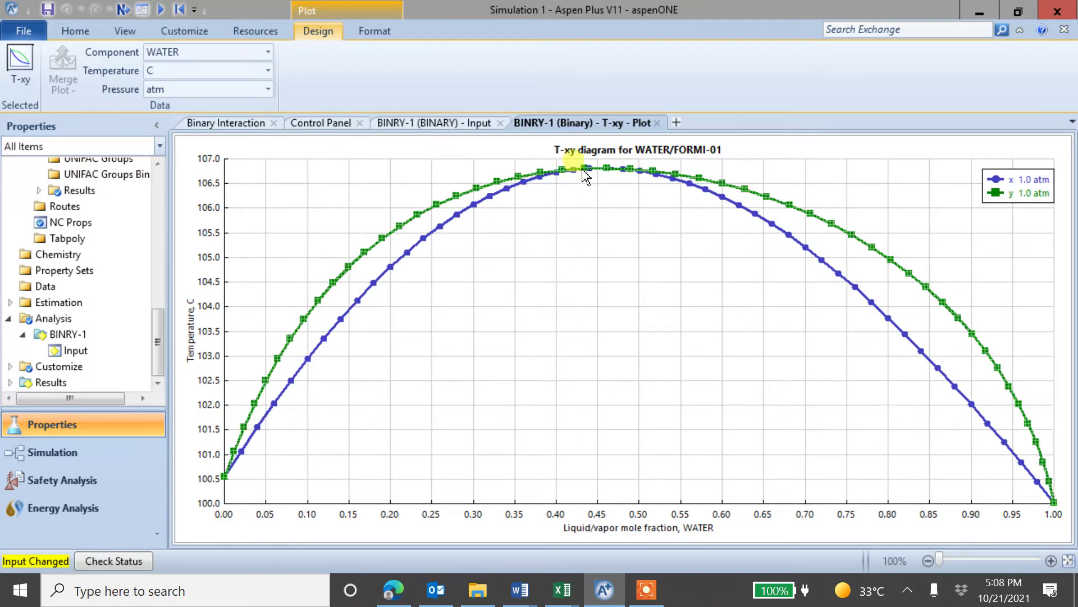
click(585, 246)
mouse_move(588, 168)
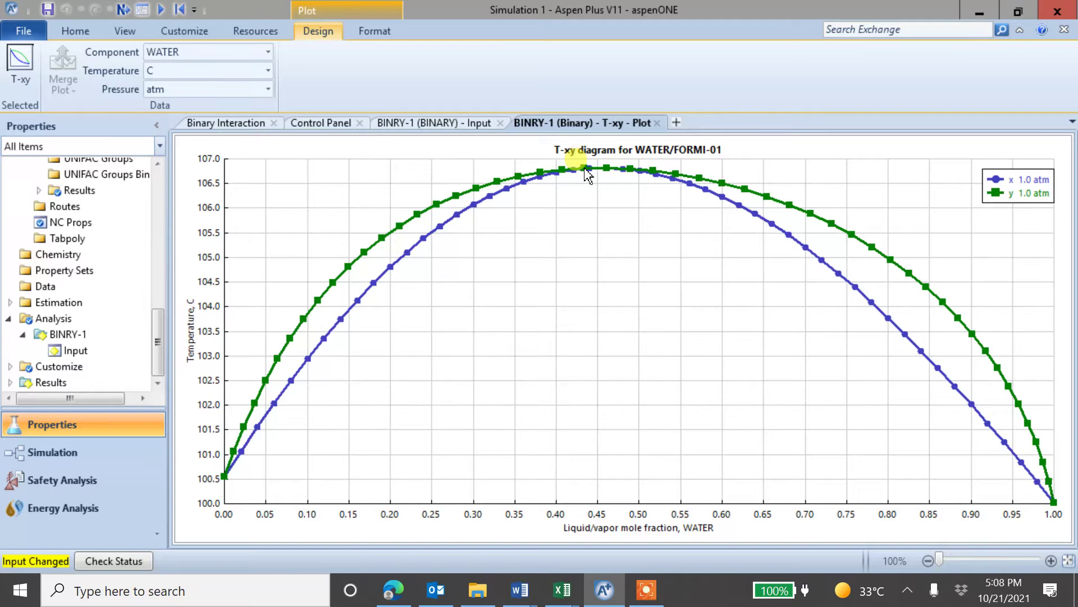
Step: Return to the BINRY-1 Input tab and bring up the assignment PDF in Edge
click(427, 120)
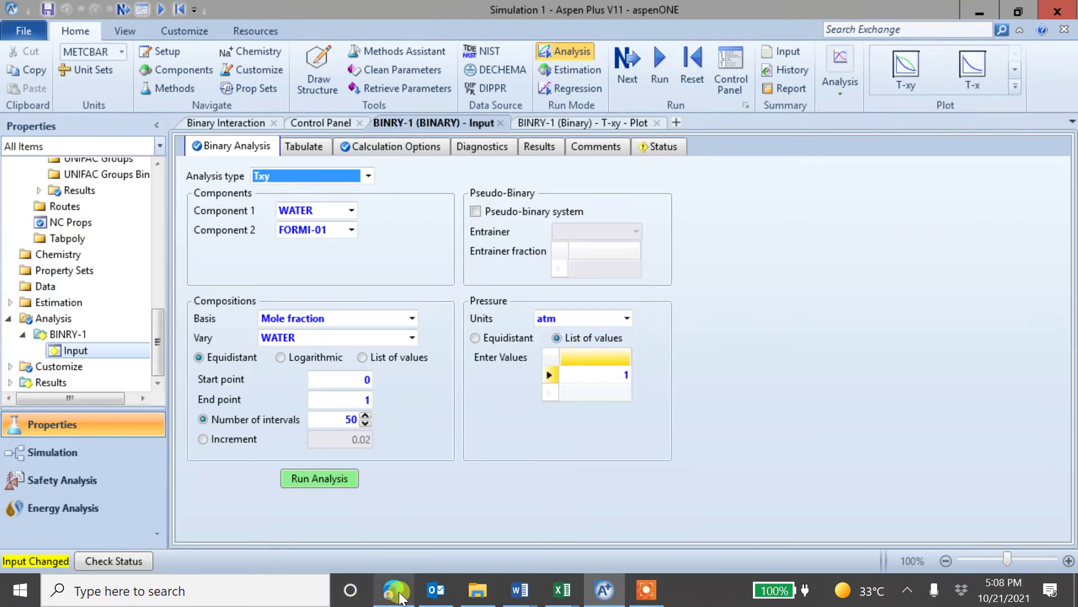
mouse_move(395, 587)
click(393, 536)
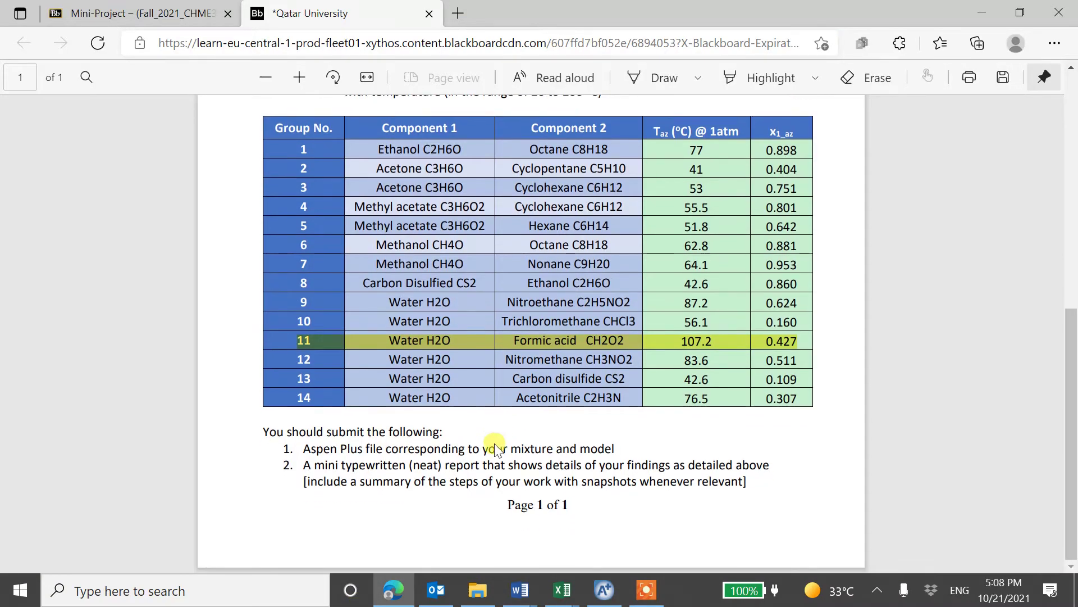
Step: Read the task list and group 11 azeotrope data (107.2 °C at x1 0.427), then return to Aspen Plus
scroll(496, 448, up, 9)
scroll(496, 447, down, 4)
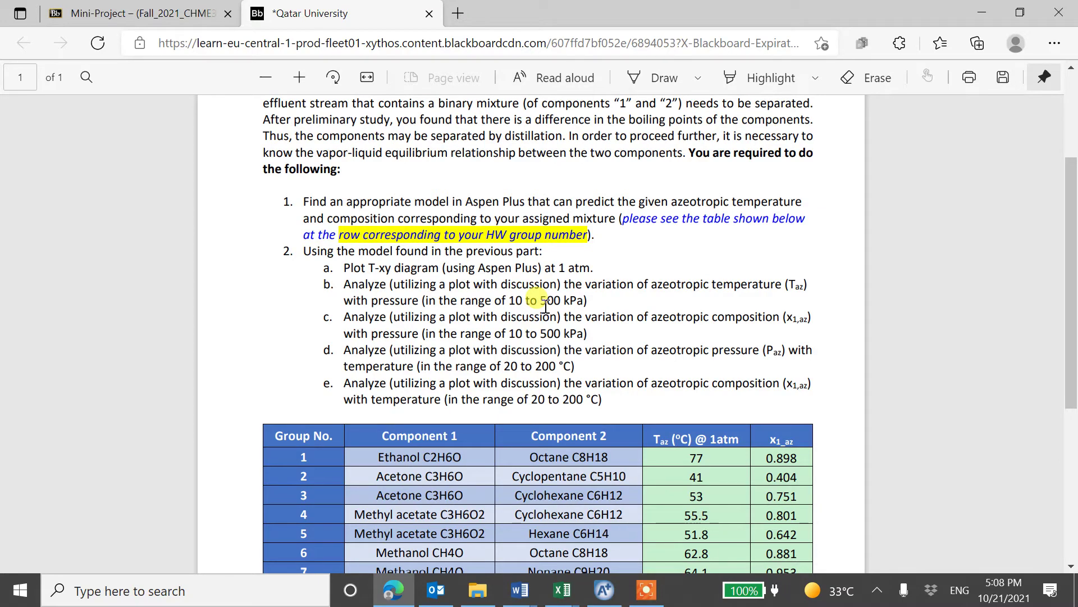
mouse_move(610, 590)
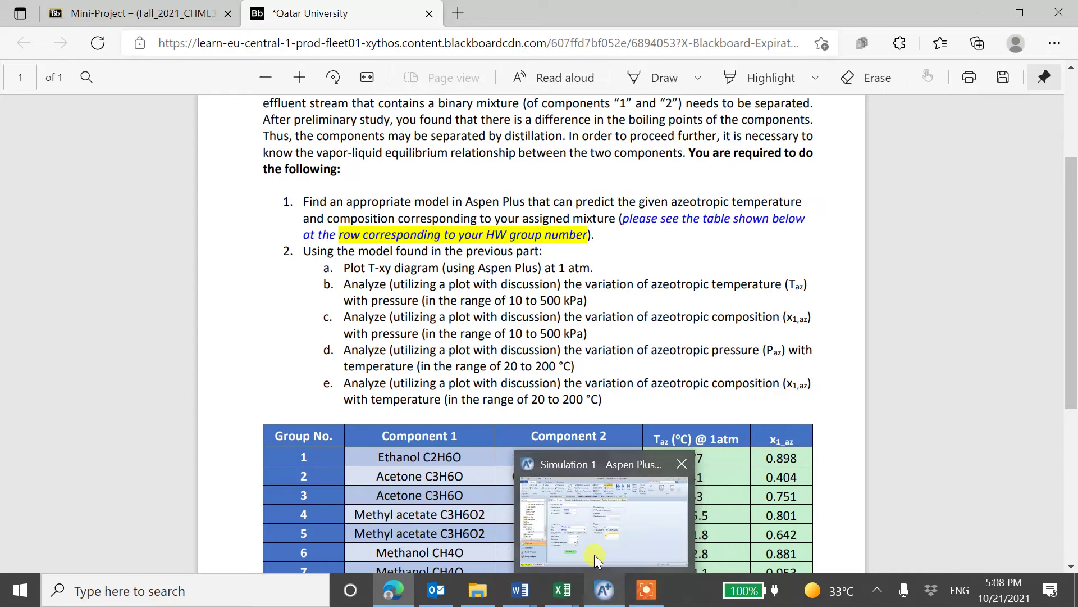
click(594, 554)
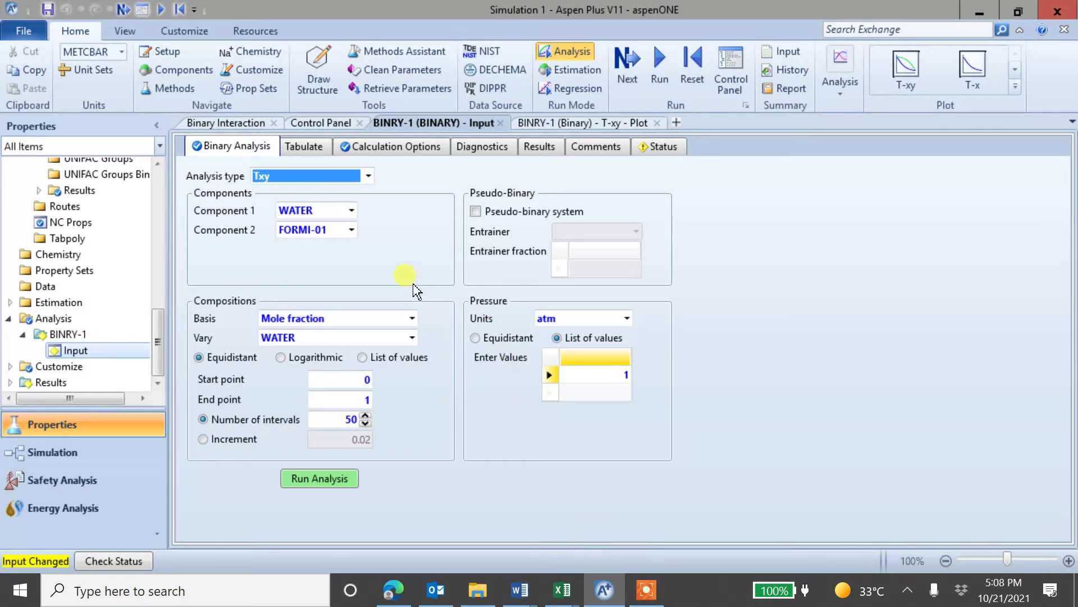
Step: Change the analysis pressure to 100 kPa and rerun the water/formic acid T-xy diagram
click(625, 316)
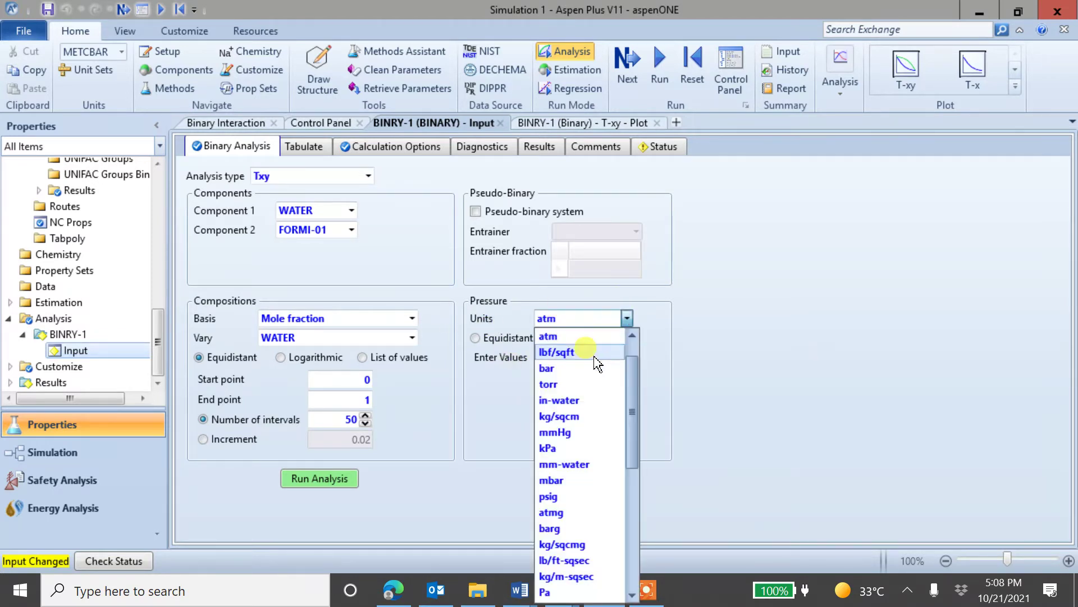
click(567, 442)
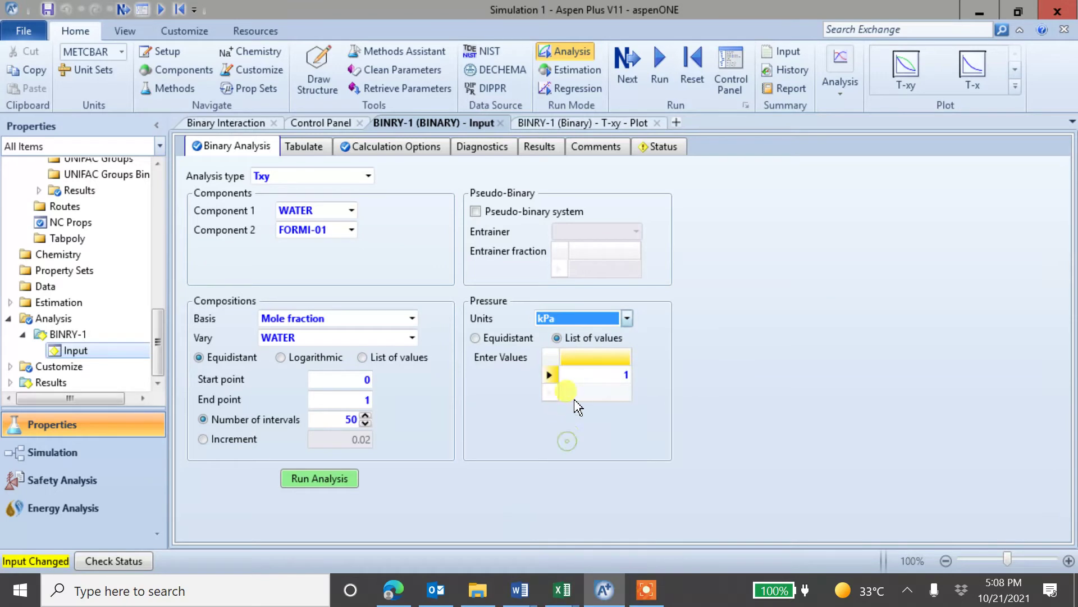
click(600, 373)
text(00)
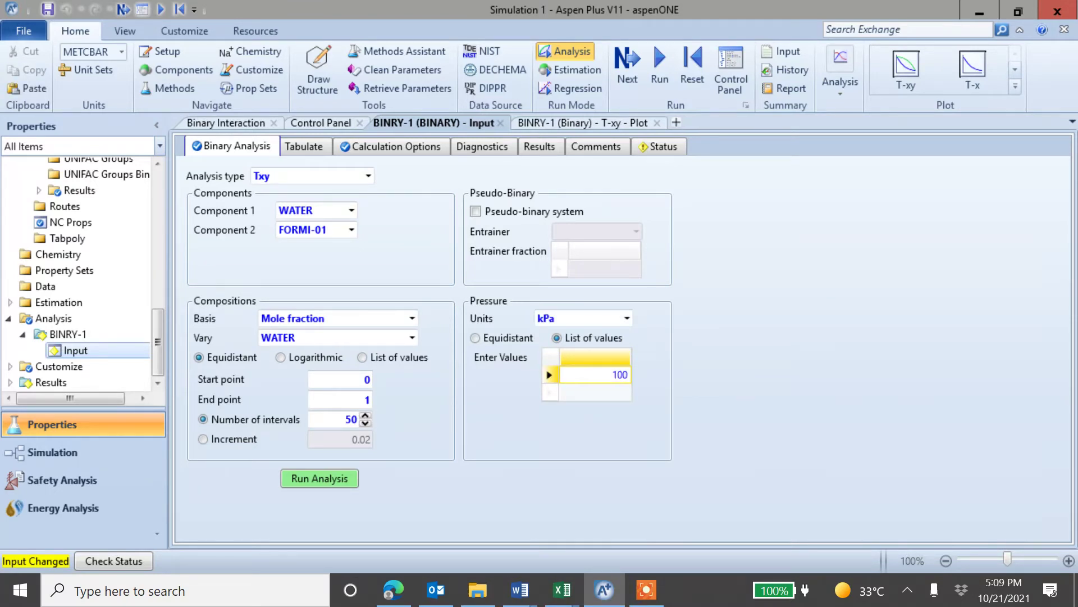
key(Return)
click(598, 452)
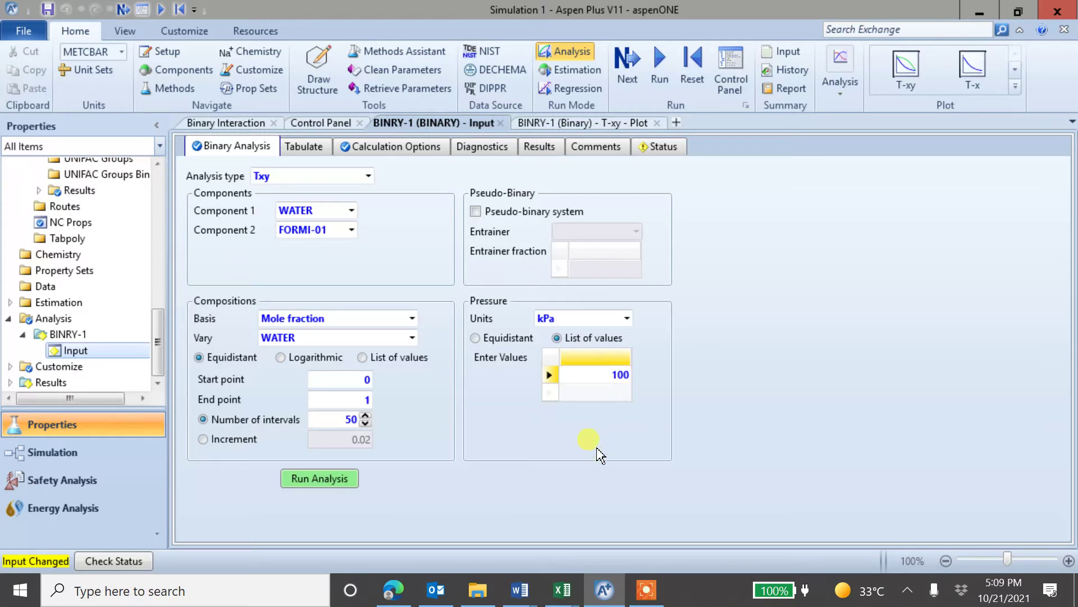
click(336, 477)
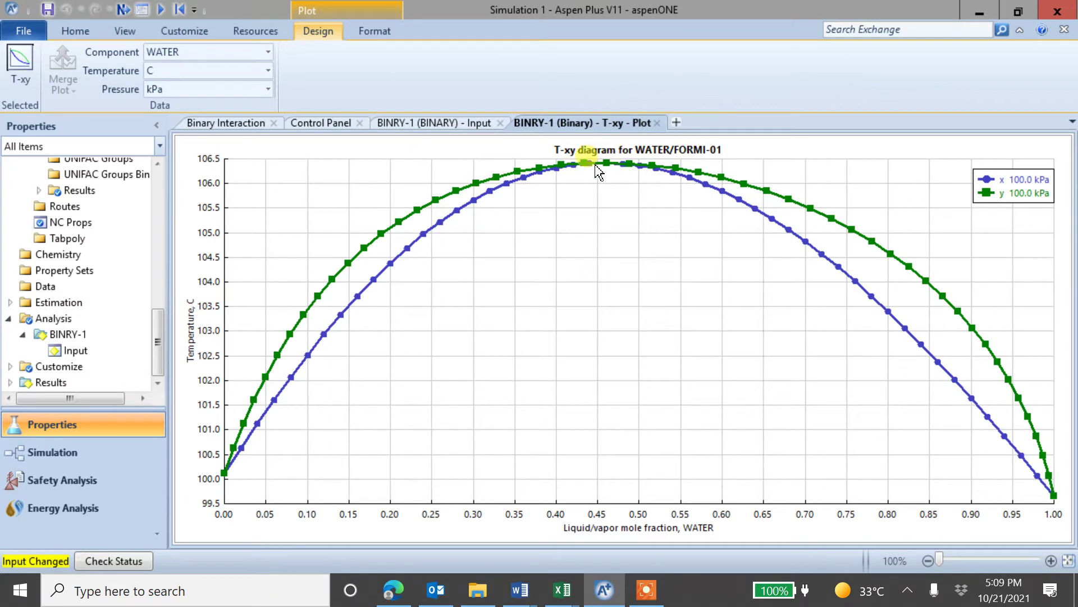
mouse_move(606, 167)
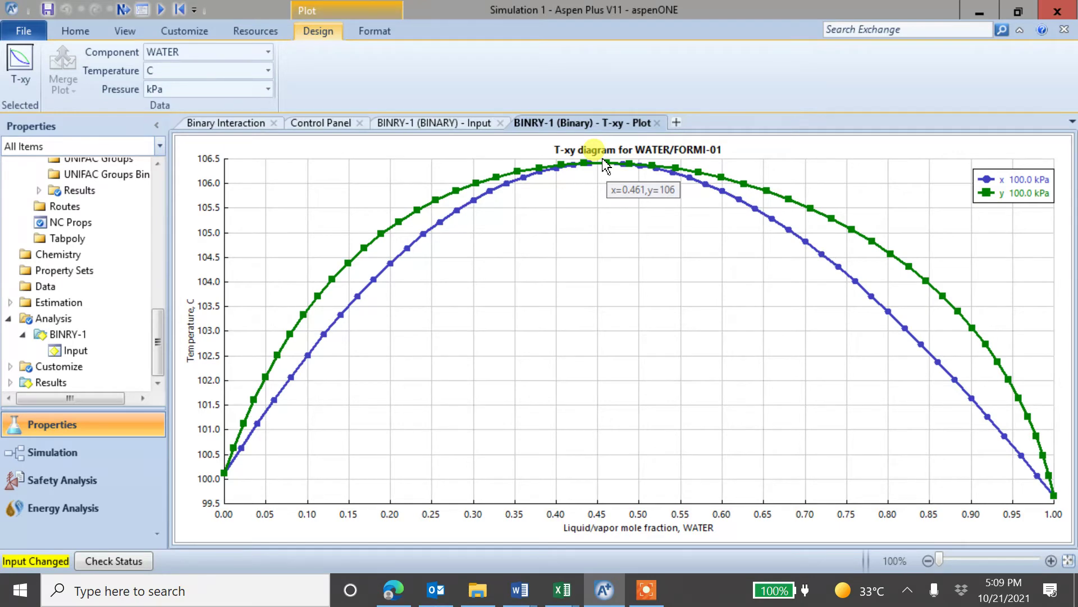
Step: Create a new blank workbook in Excel
click(563, 592)
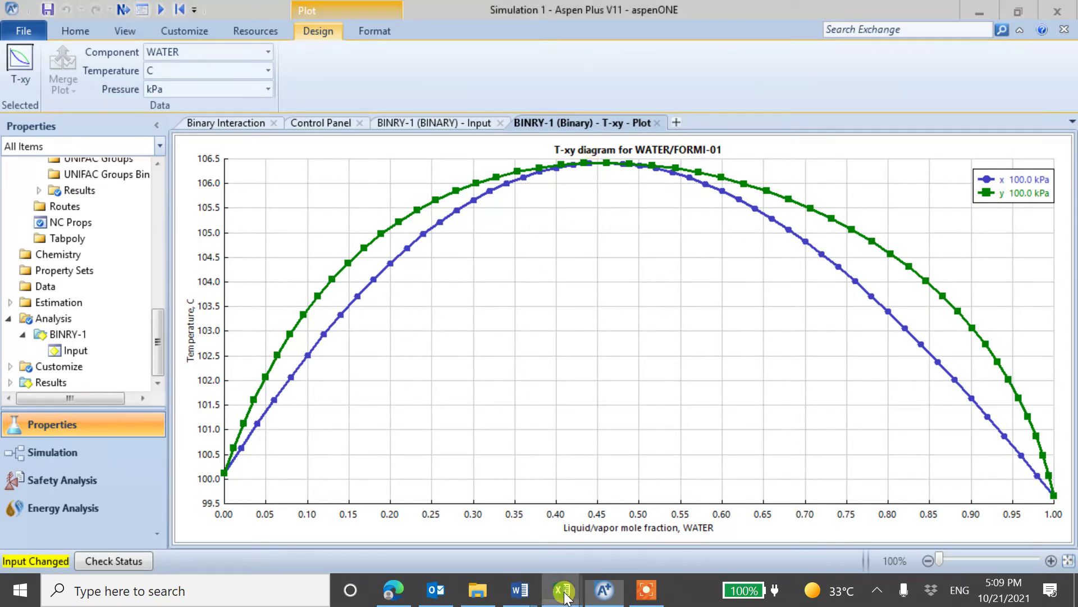
click(584, 560)
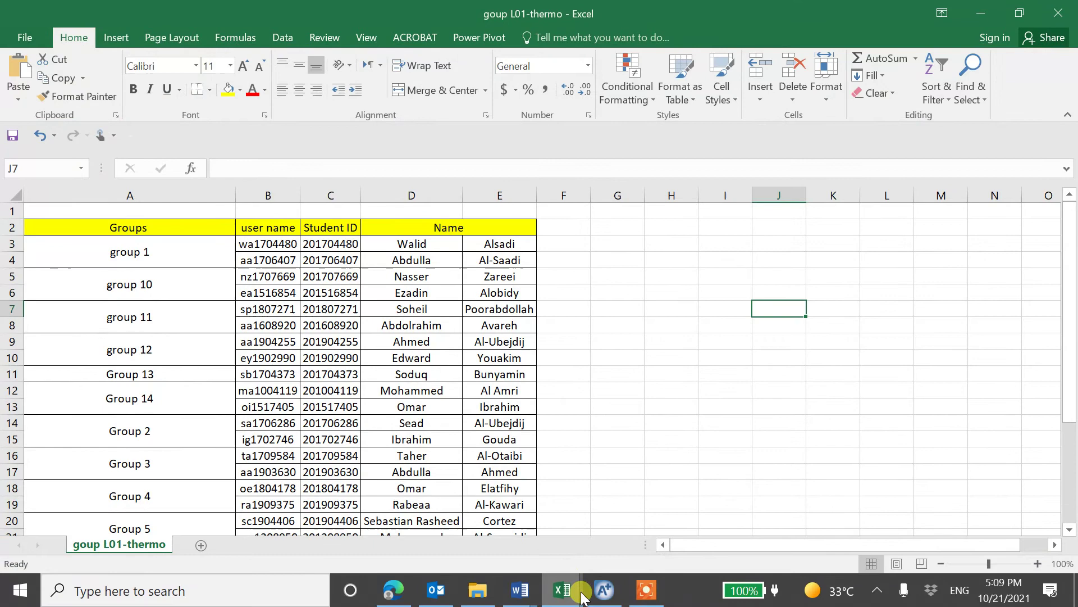
click(11, 39)
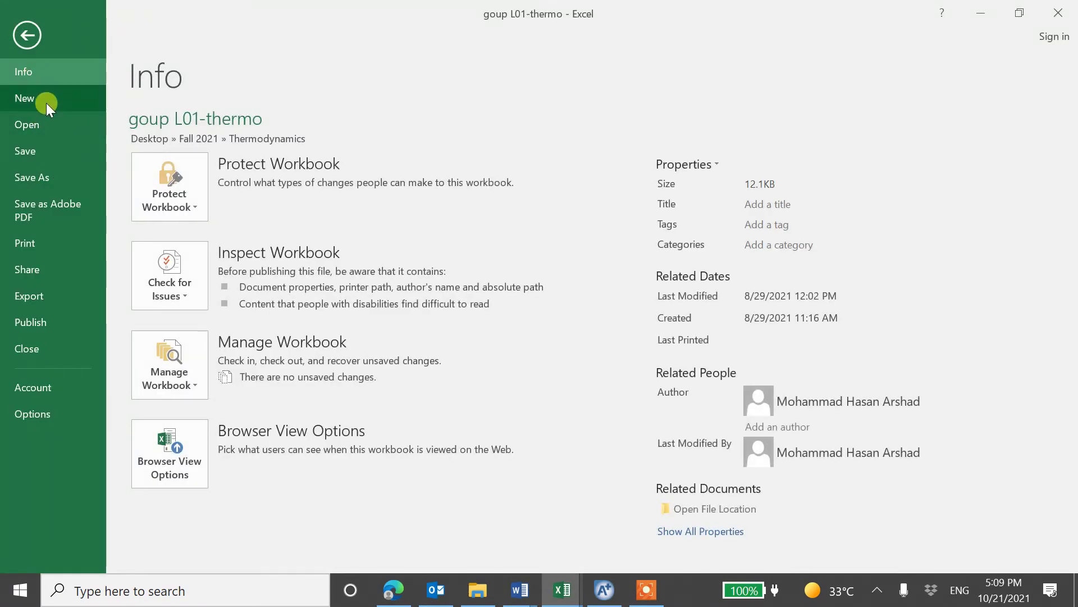
click(46, 102)
click(177, 270)
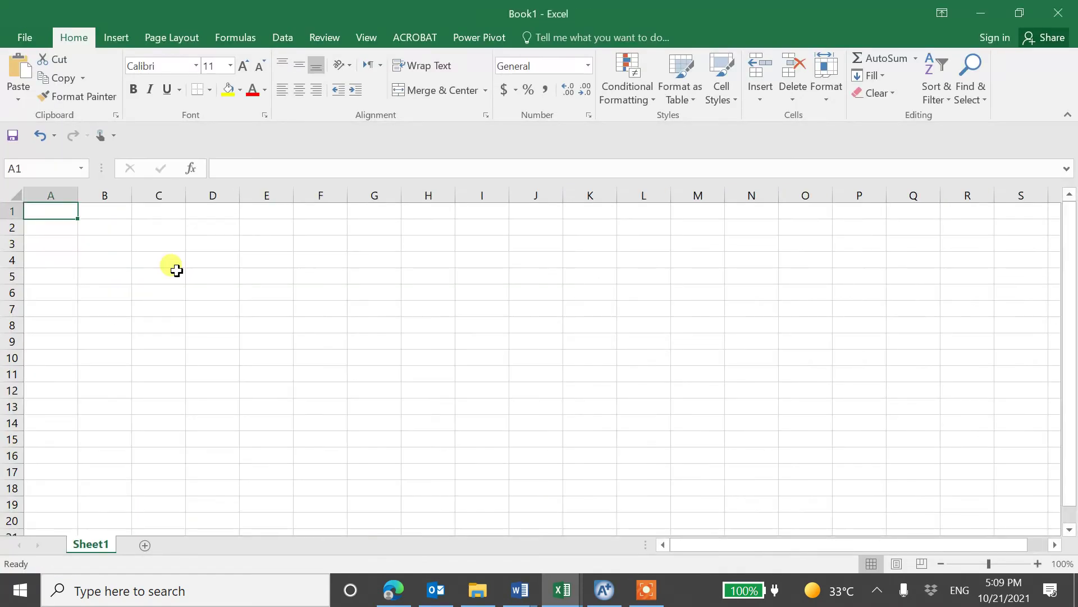
Step: Enter the heading P in D3 with the value 100 in D4
click(222, 245)
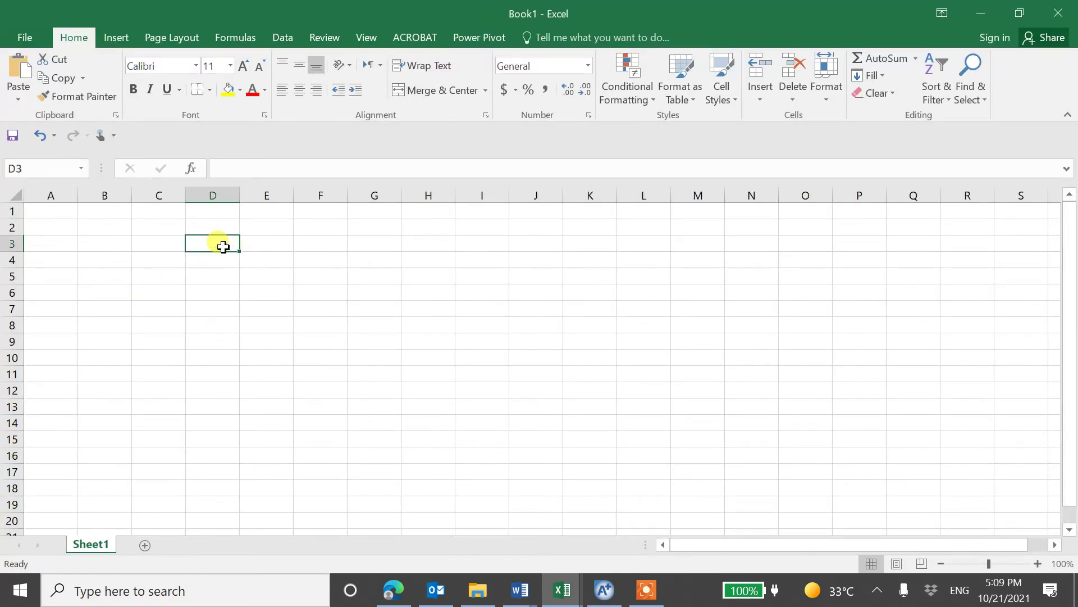
text(P)
click(191, 256)
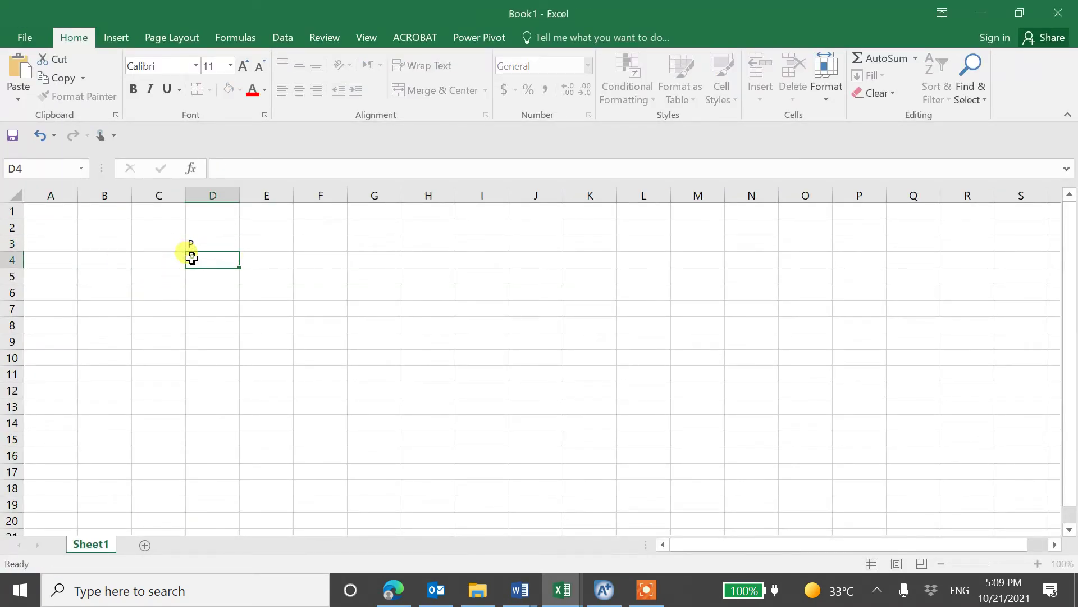
text(100)
key(Return)
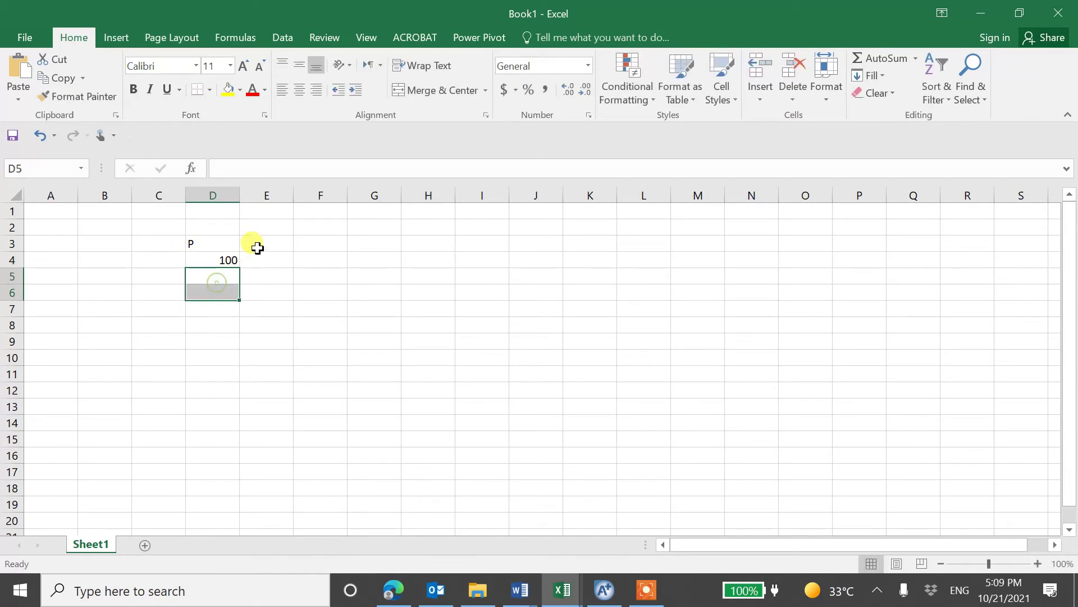
Step: Add Taz and Xaz headings in E3 and F3, then return to Aspen Plus
click(258, 246)
text(T)
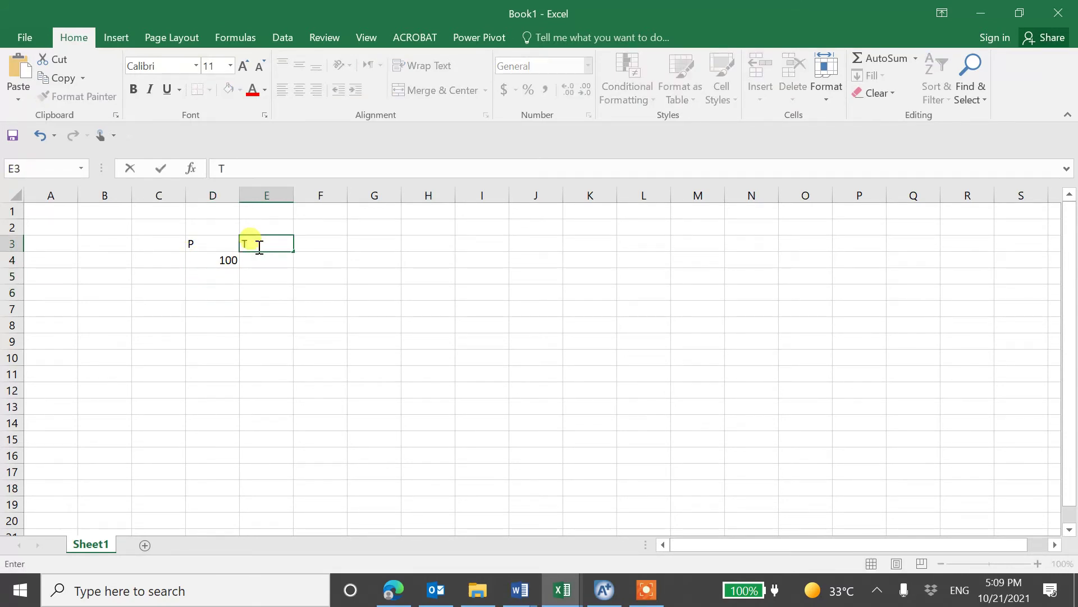
text(az)
click(276, 305)
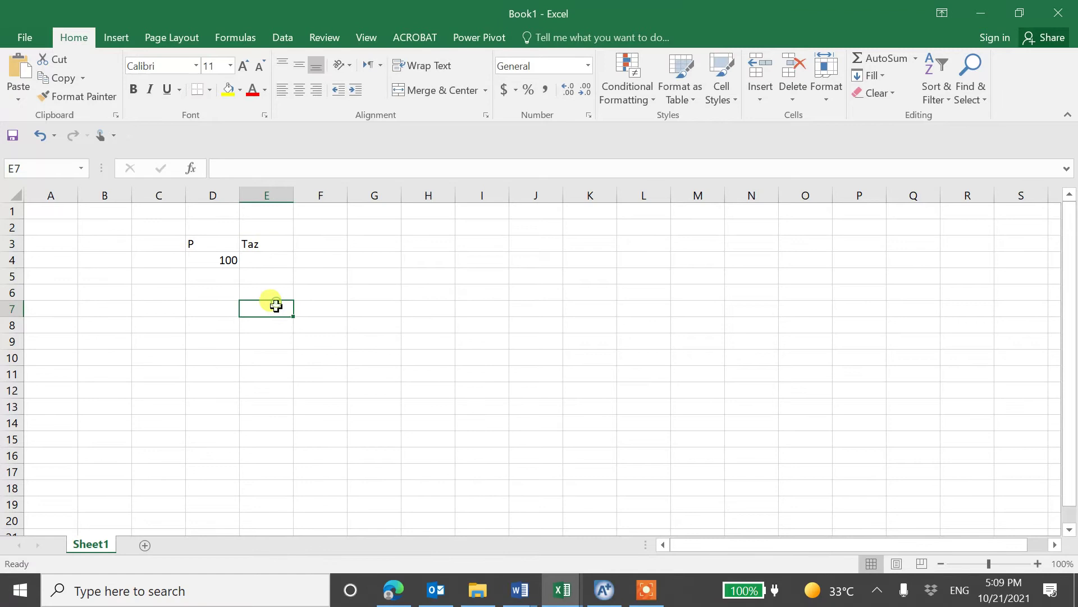
click(286, 260)
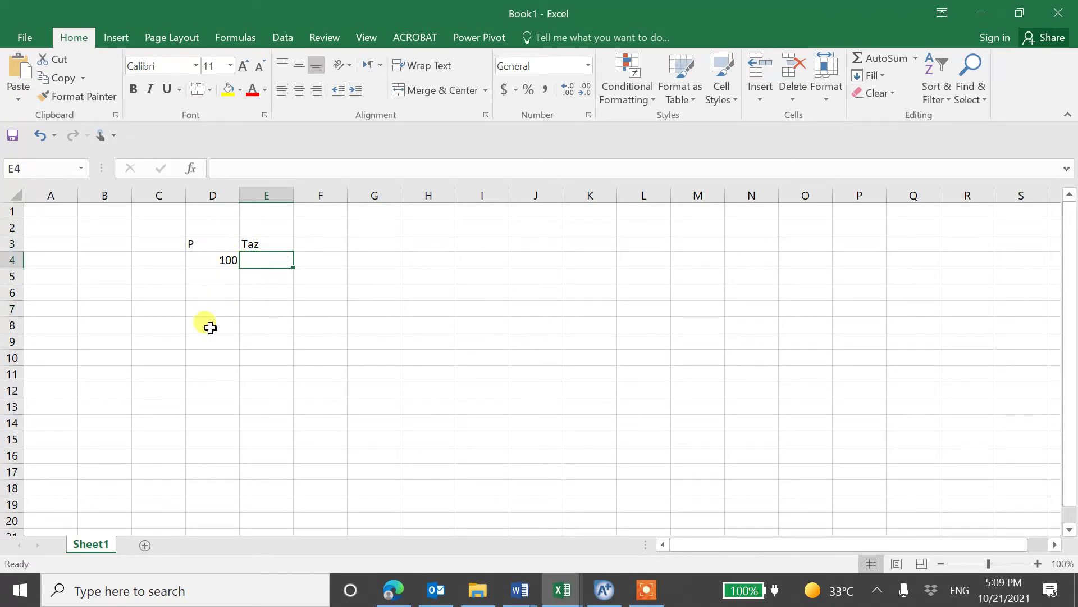
click(321, 246)
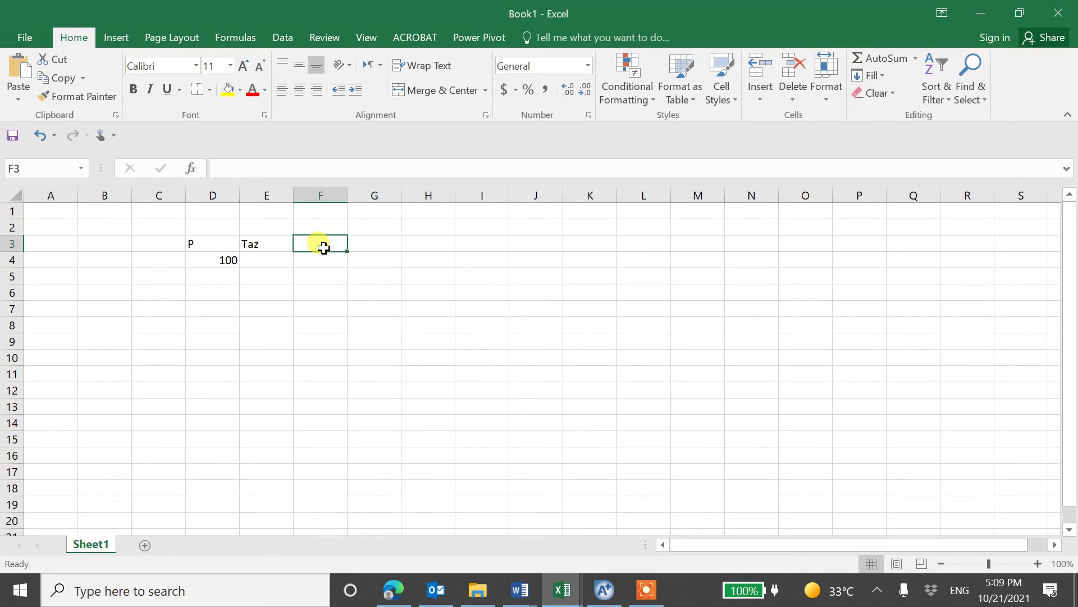
text(Xaz)
click(337, 281)
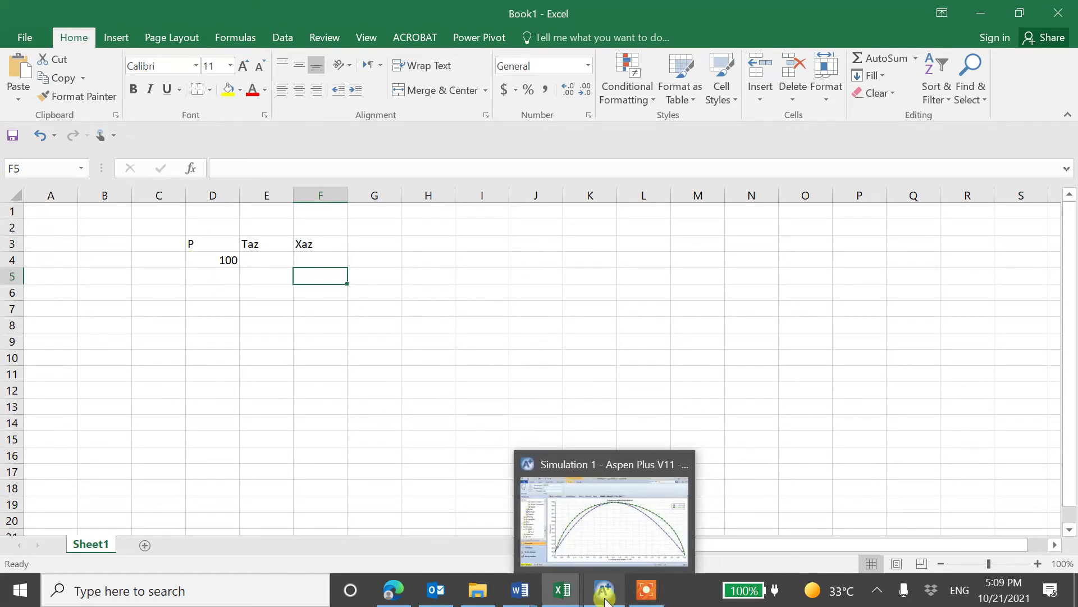
click(596, 537)
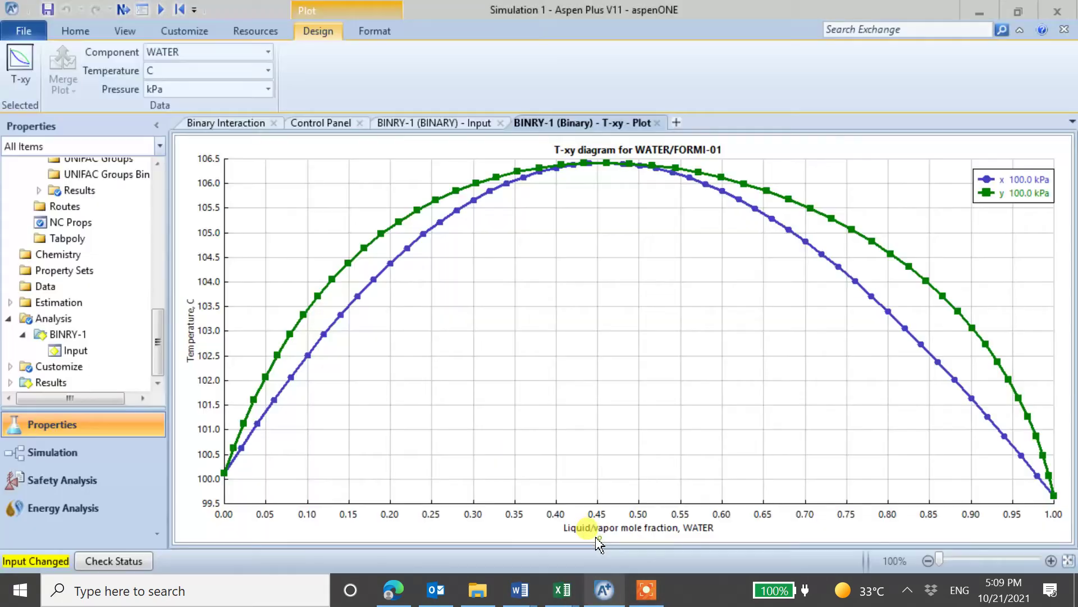
Step: Switch the BINRY-1 analysis type to Pxy at 25 °C and run it
click(441, 122)
click(369, 176)
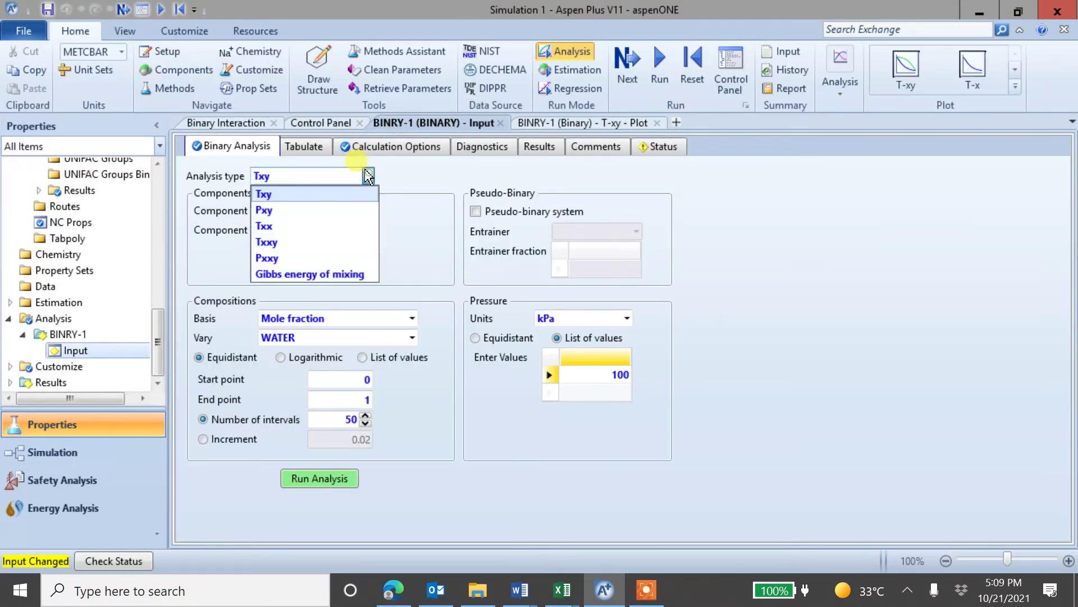
click(331, 210)
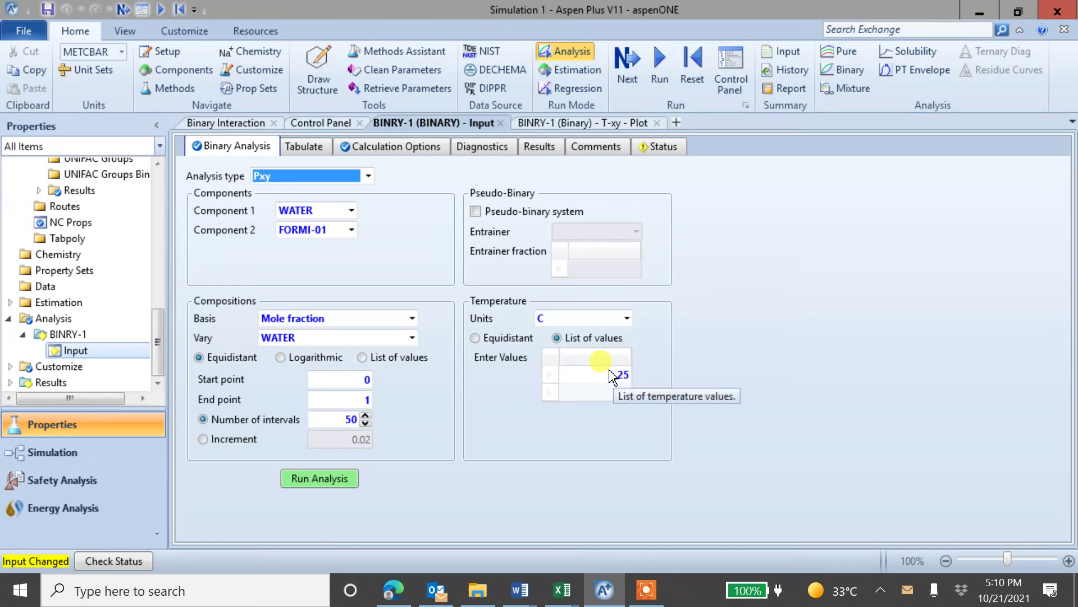
click(302, 480)
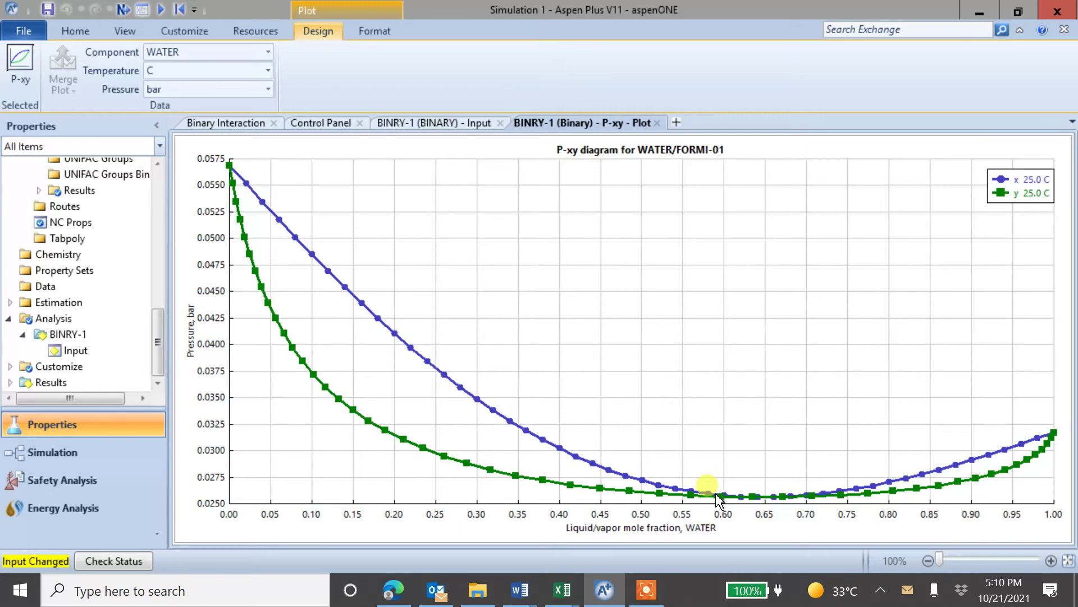
mouse_move(720, 493)
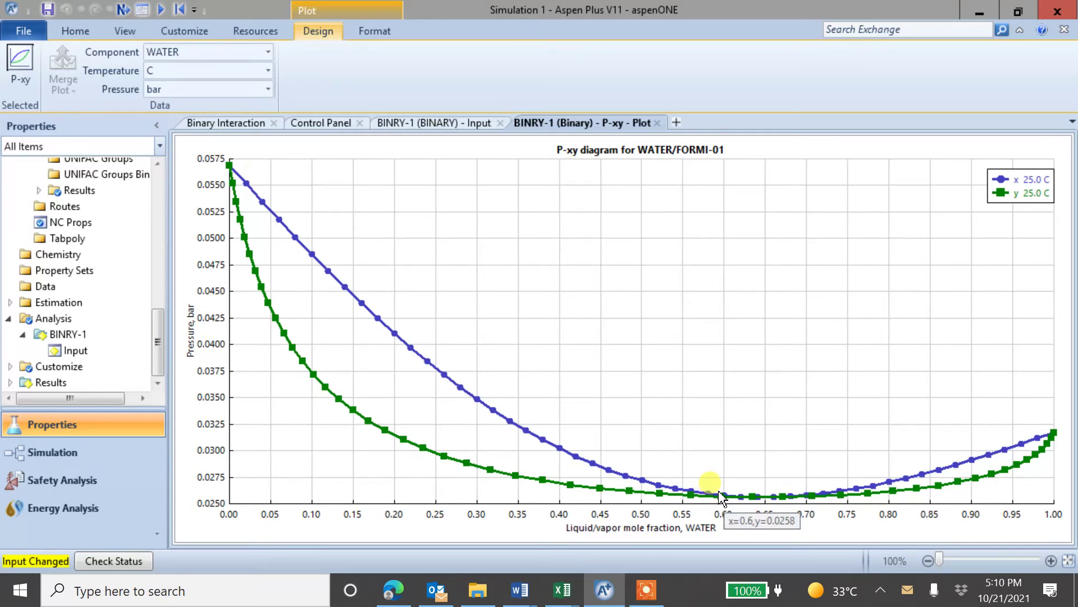
click(458, 121)
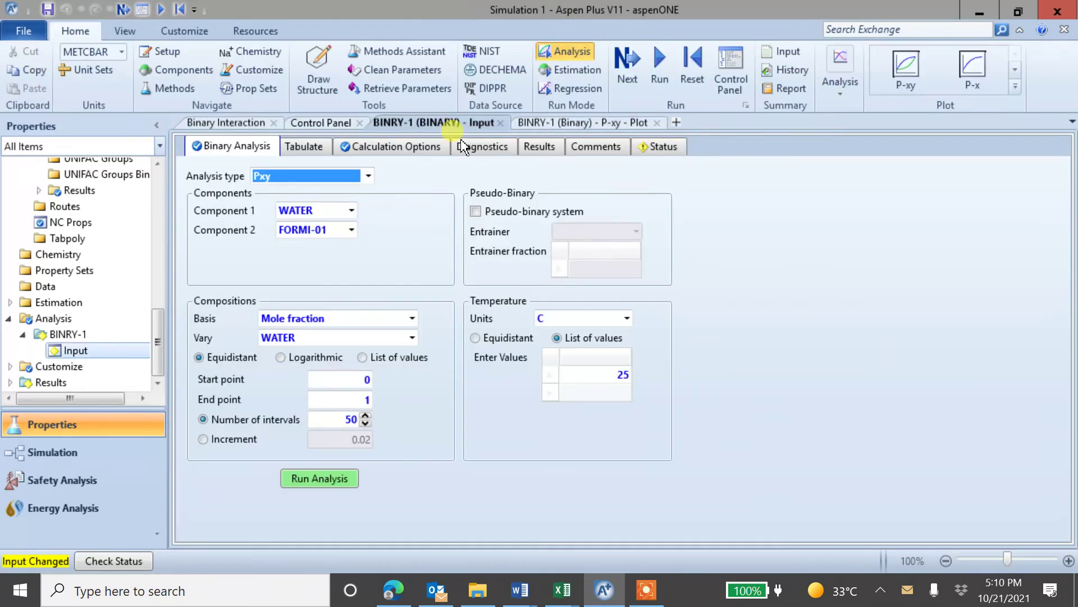
click(619, 373)
Step: Highlight the '20 to 200 °C' range in task d of the assignment PDF
click(392, 592)
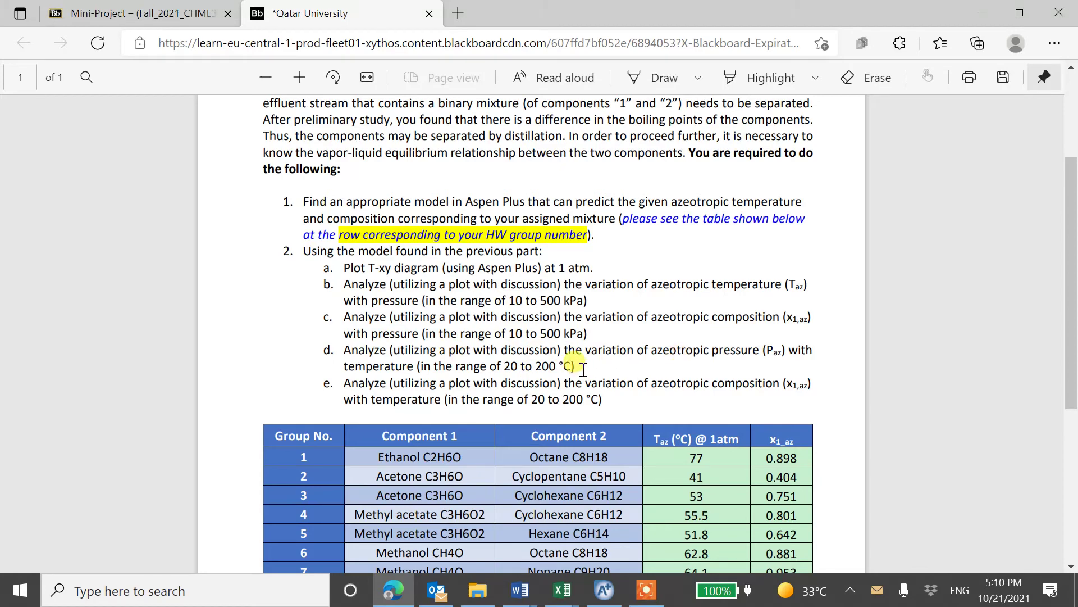
drag(575, 365, 503, 365)
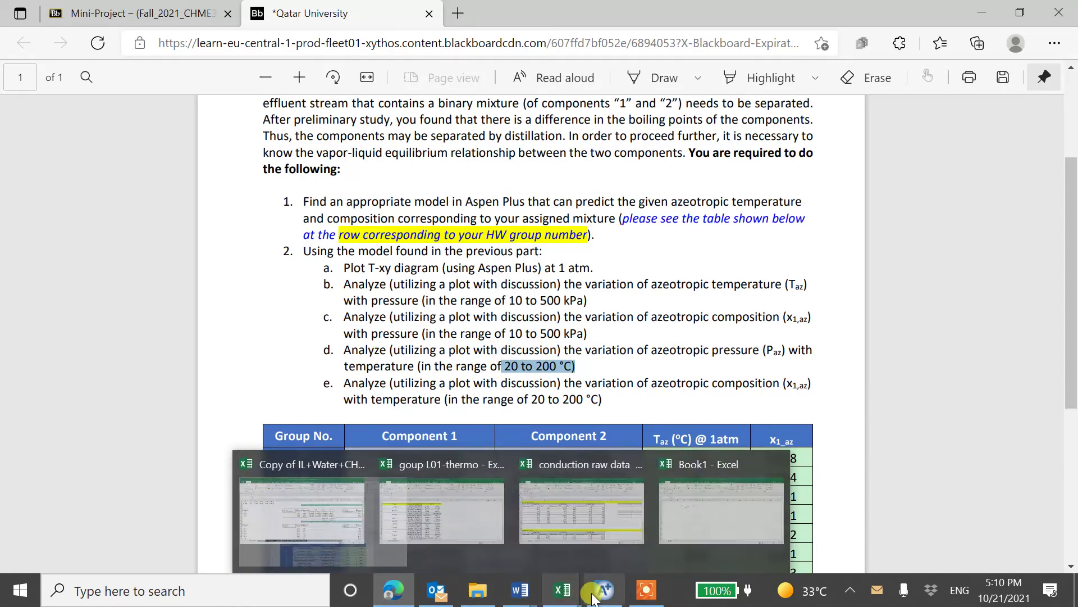
Step: Change the Pxy temperature from 25 to 100 °C and rerun the analysis
mouse_move(604, 589)
click(594, 560)
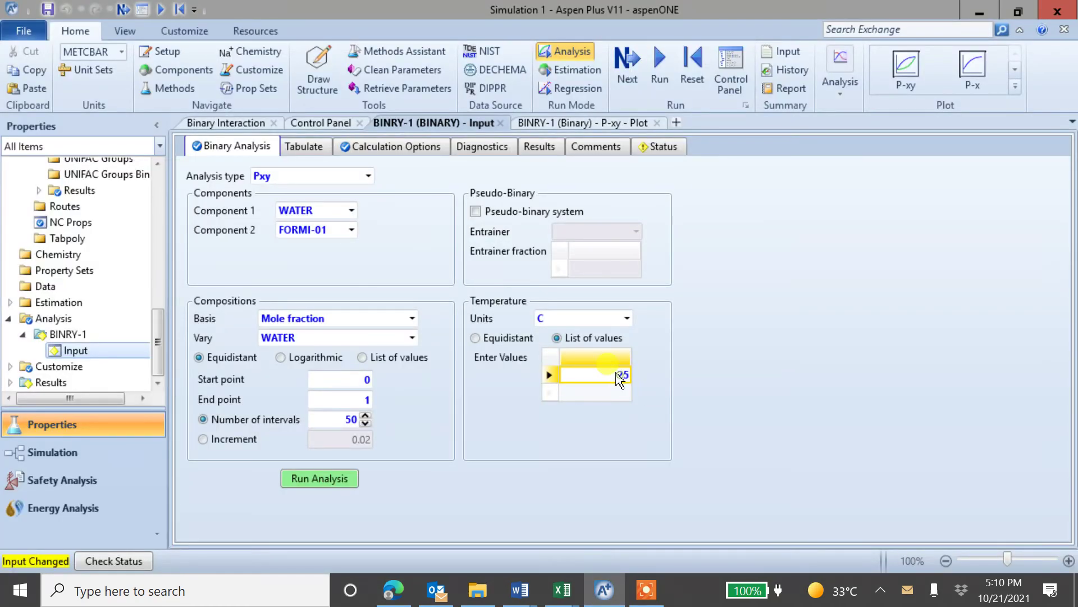
click(619, 380)
text(100)
click(646, 450)
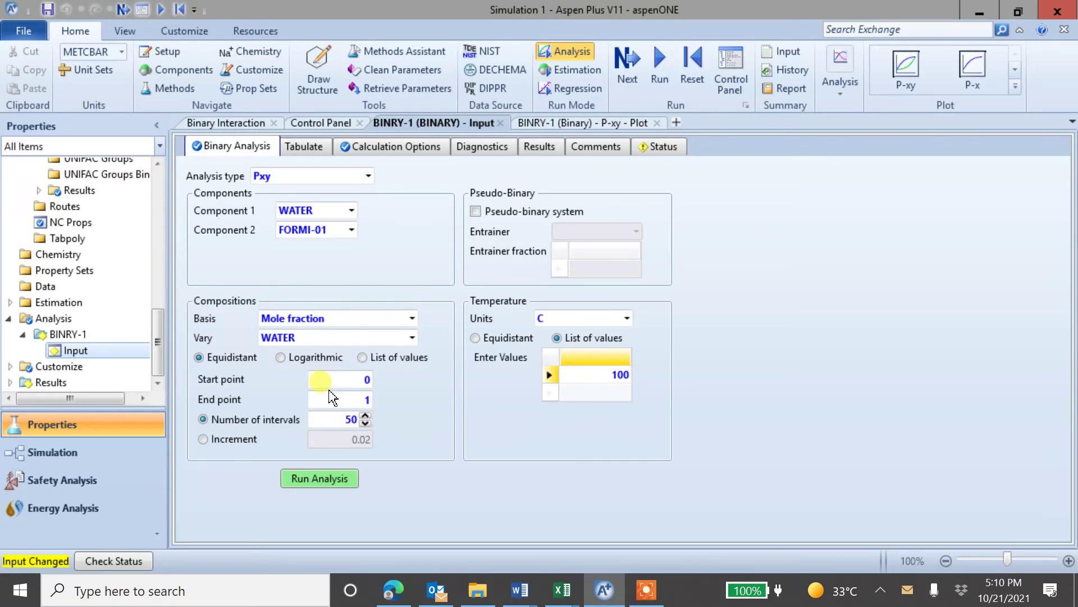
click(314, 478)
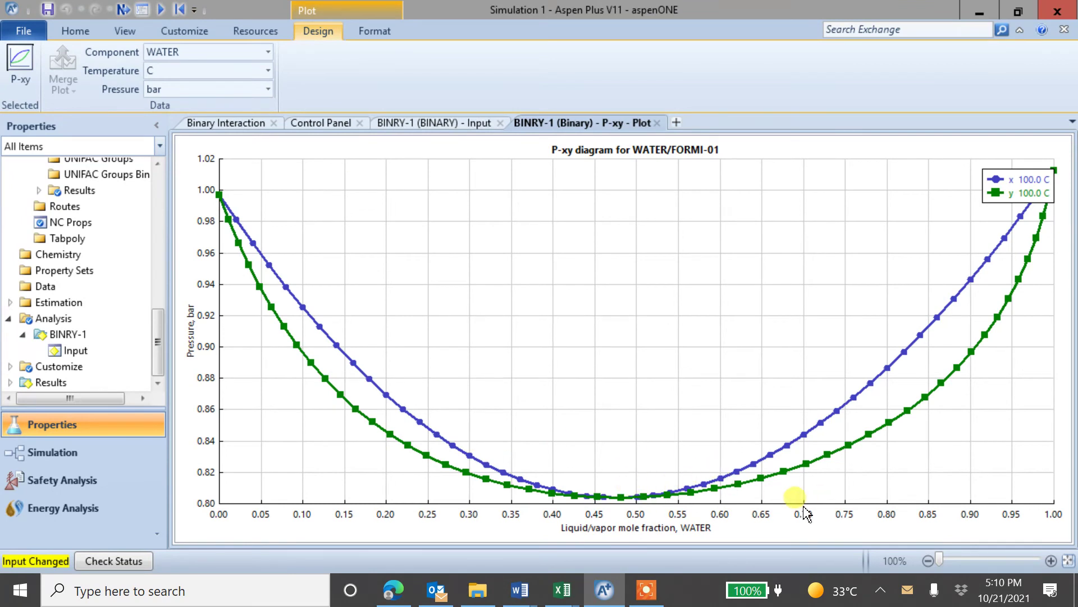
mouse_move(634, 494)
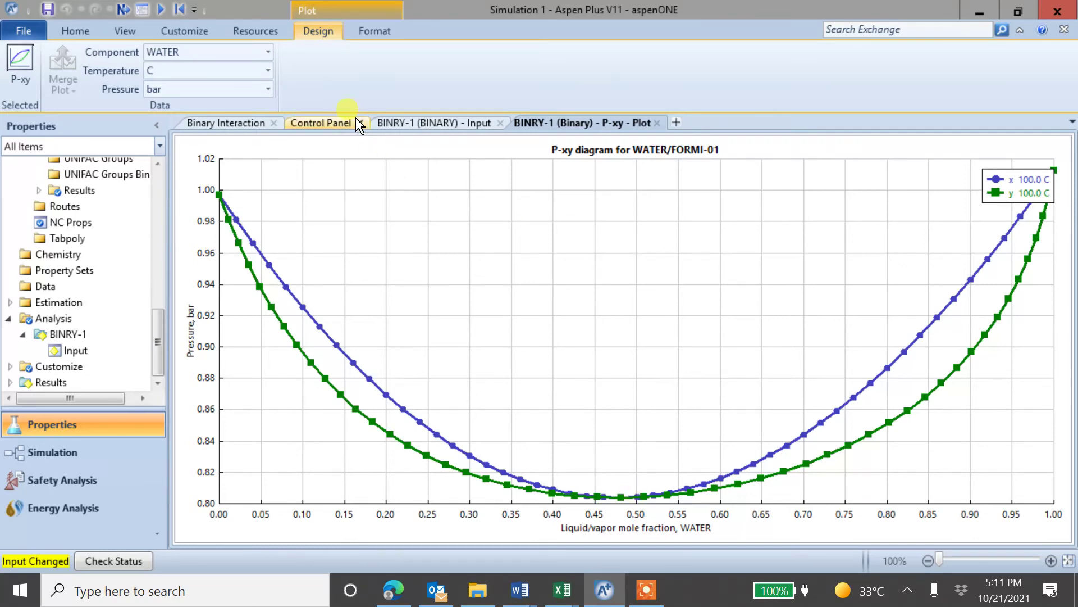
Step: Browse the Plot gallery and create a y-x diagram
click(409, 121)
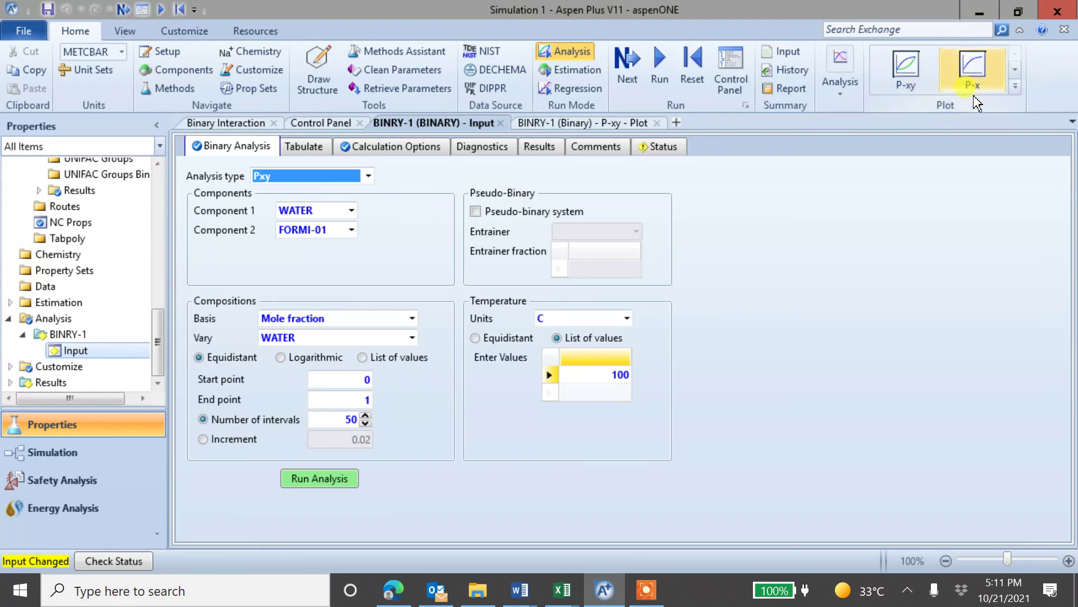
click(1014, 69)
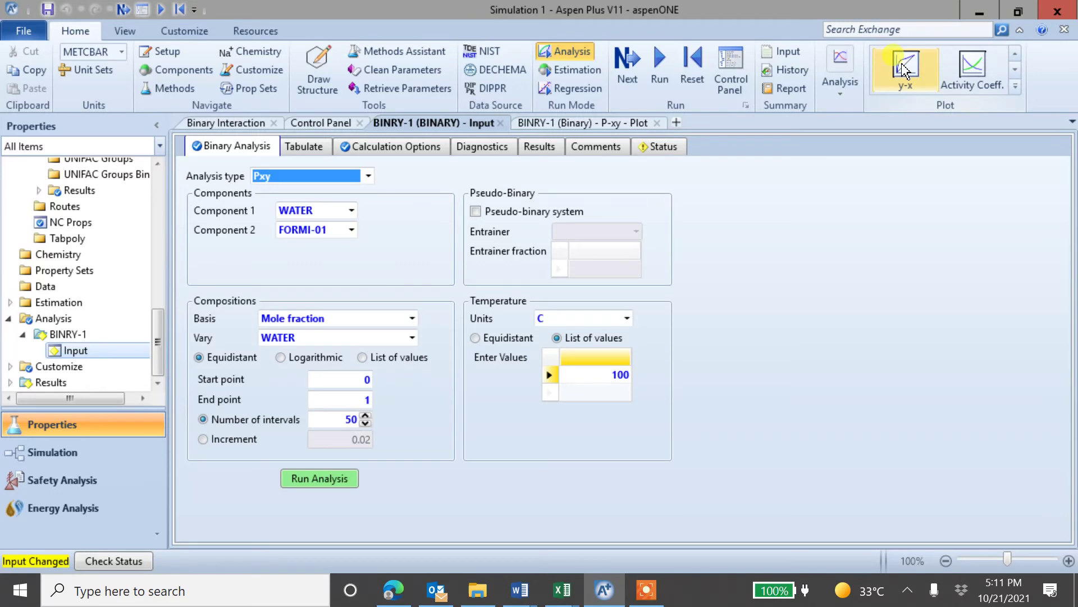
click(1015, 54)
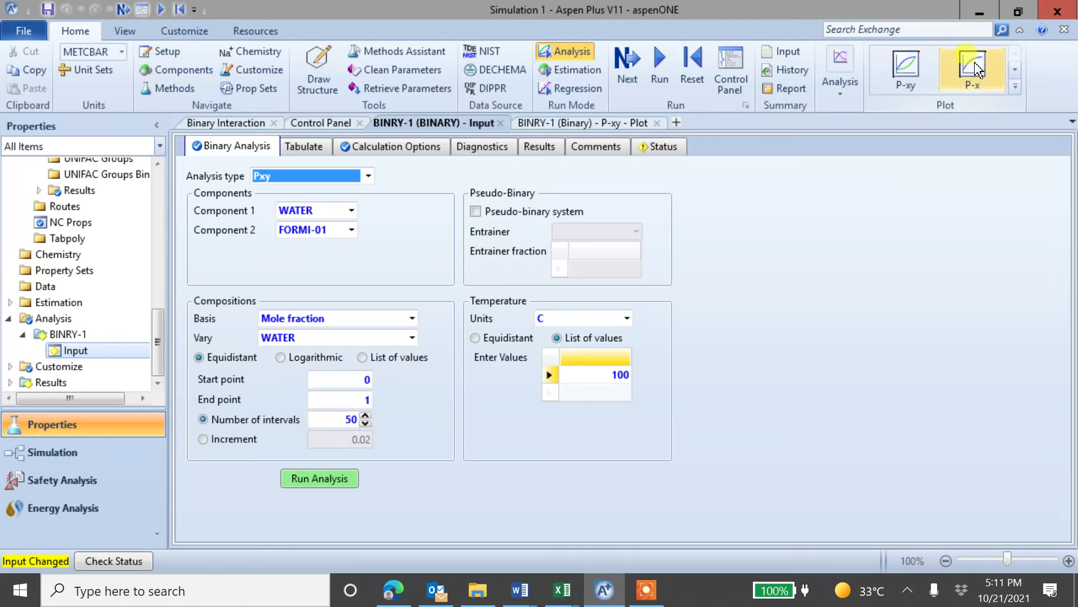
click(1015, 69)
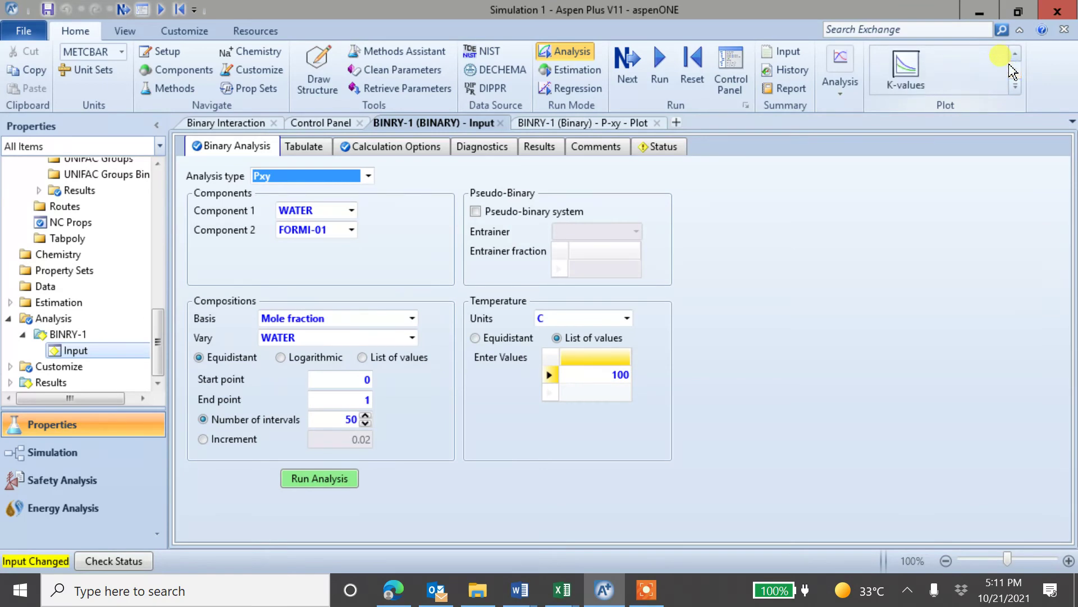
click(1015, 53)
click(906, 66)
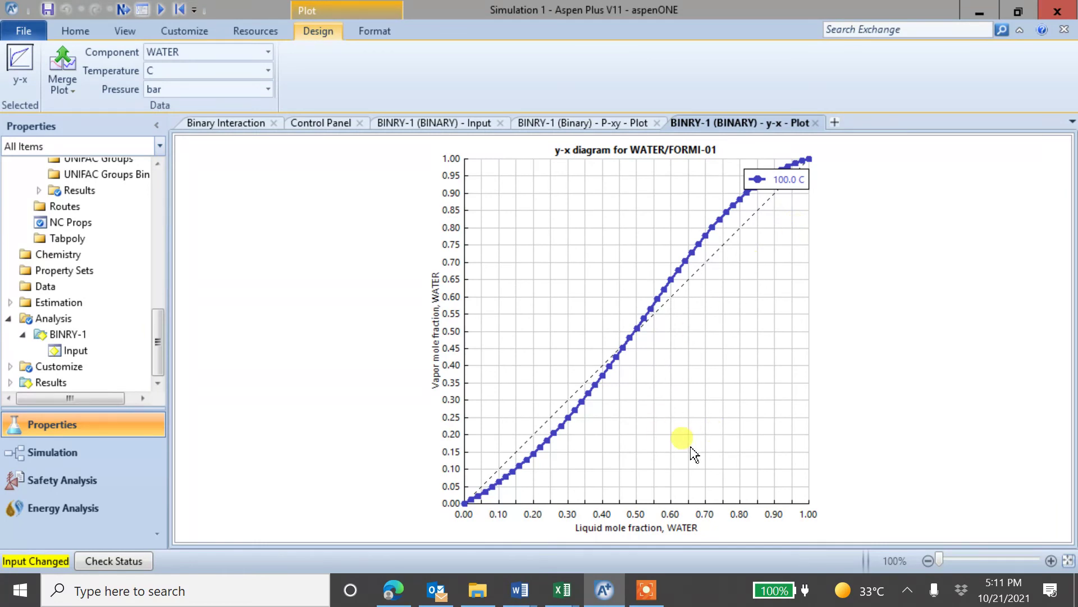
Step: Keep Pxy as the analysis type and regenerate the y-x diagram at 100 °C
click(478, 124)
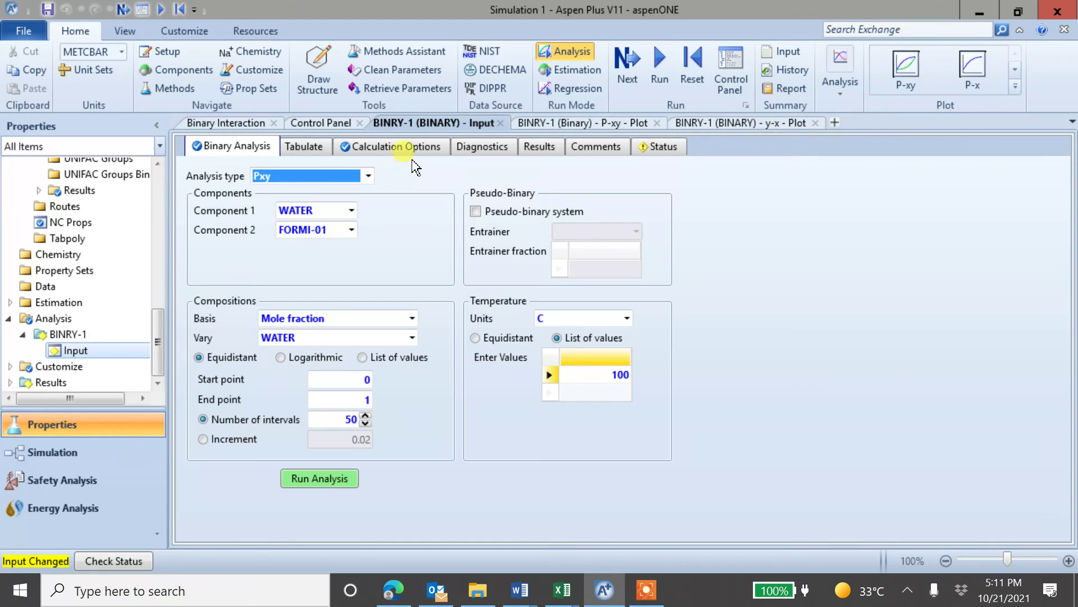
click(371, 176)
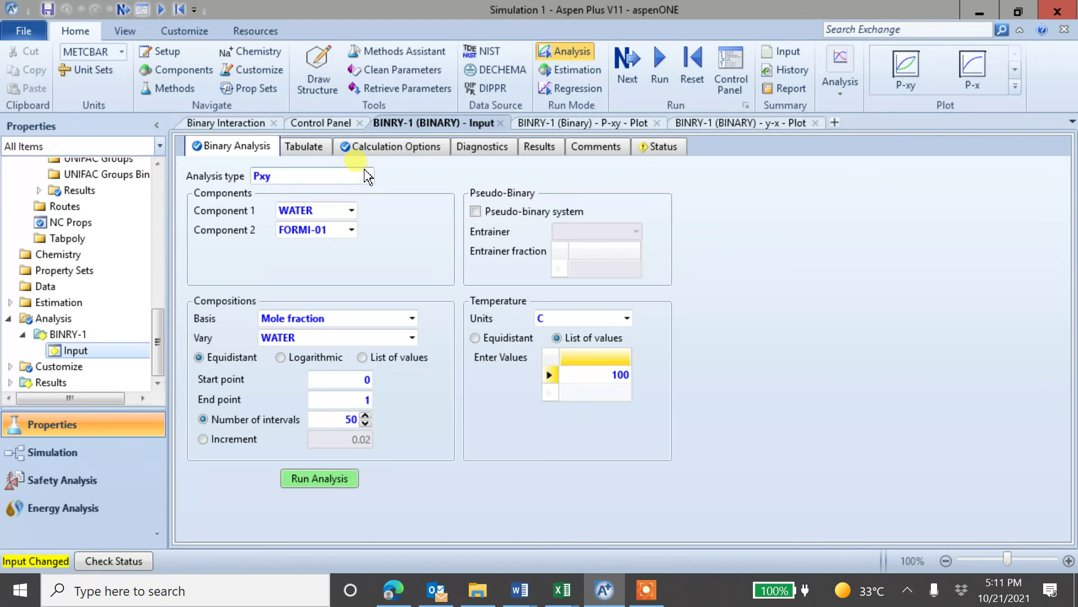
click(369, 175)
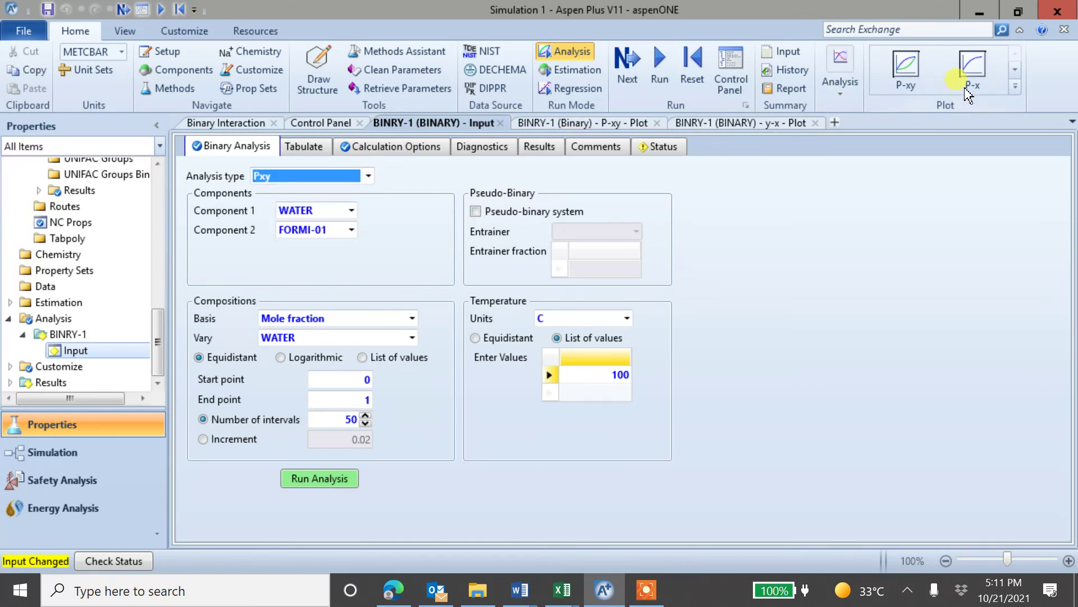
click(1015, 69)
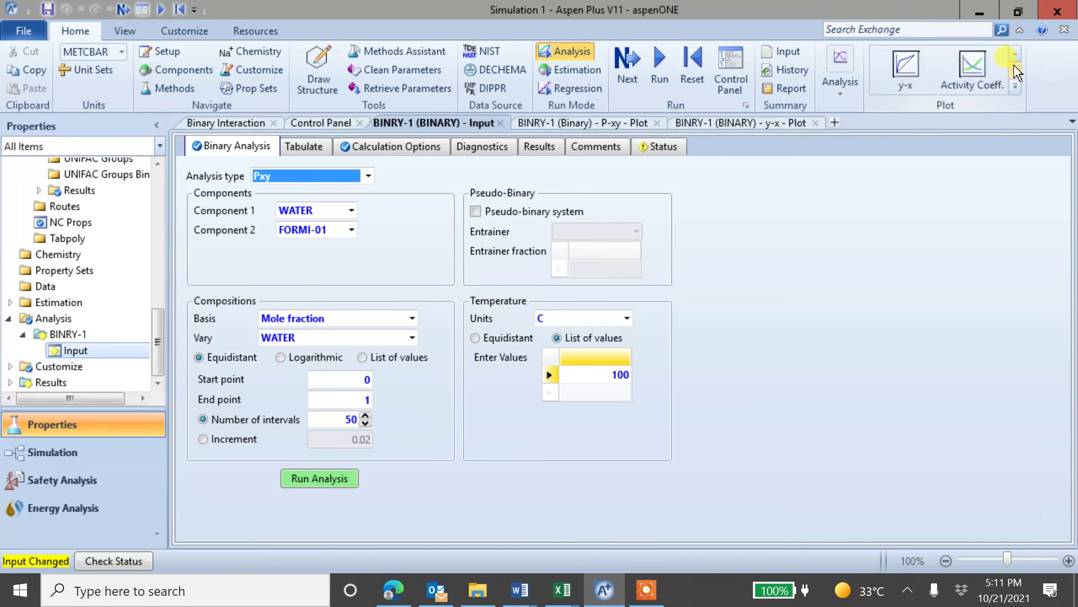
click(901, 55)
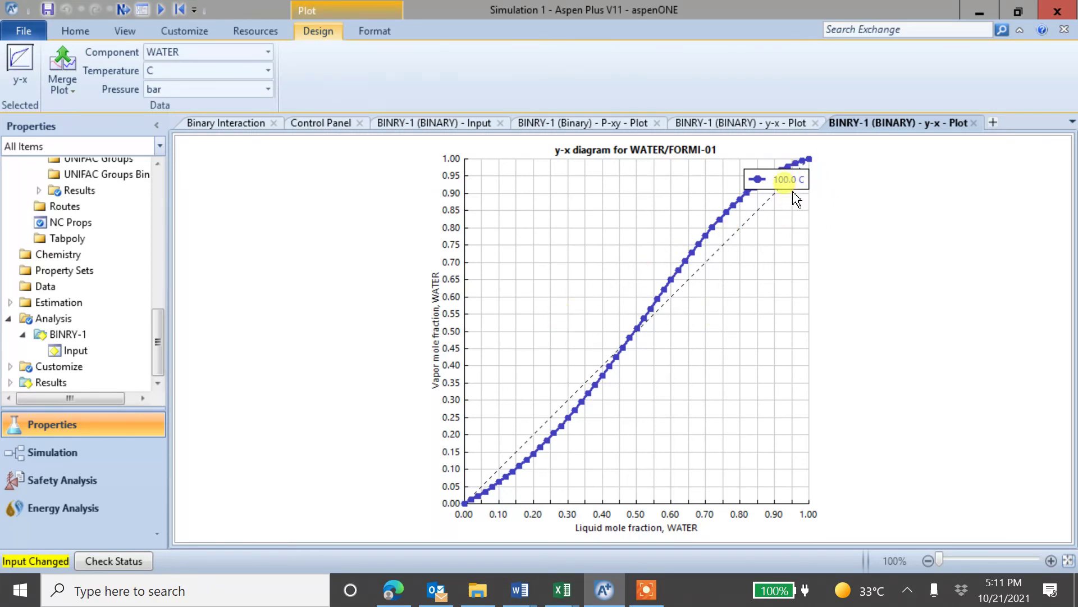
Step: Drag the 100.0 C legend left to the top centre of the y-x plot
drag(785, 170, 678, 167)
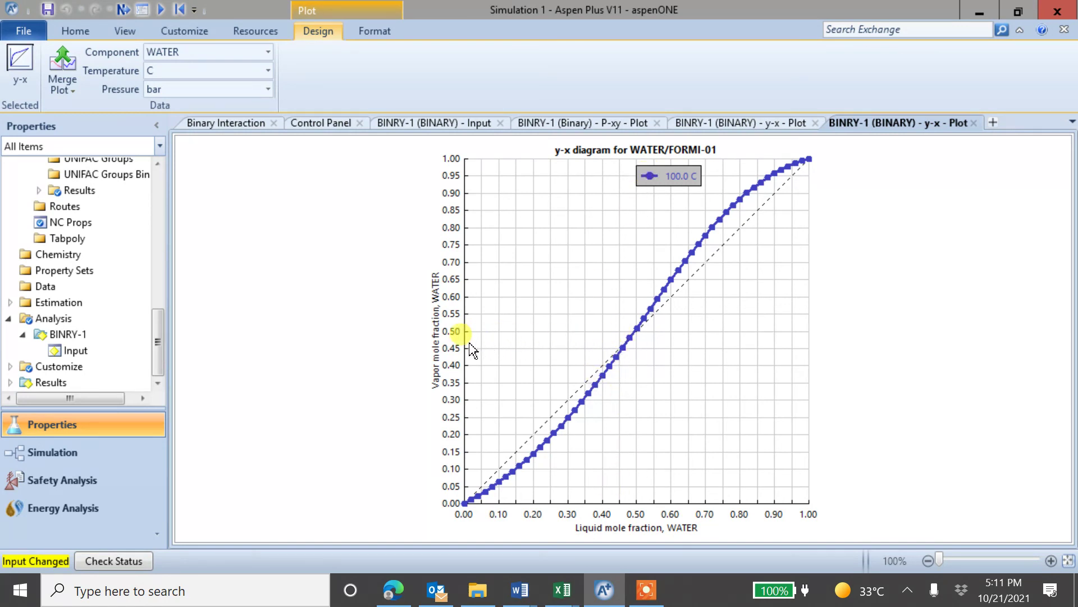
mouse_move(629, 340)
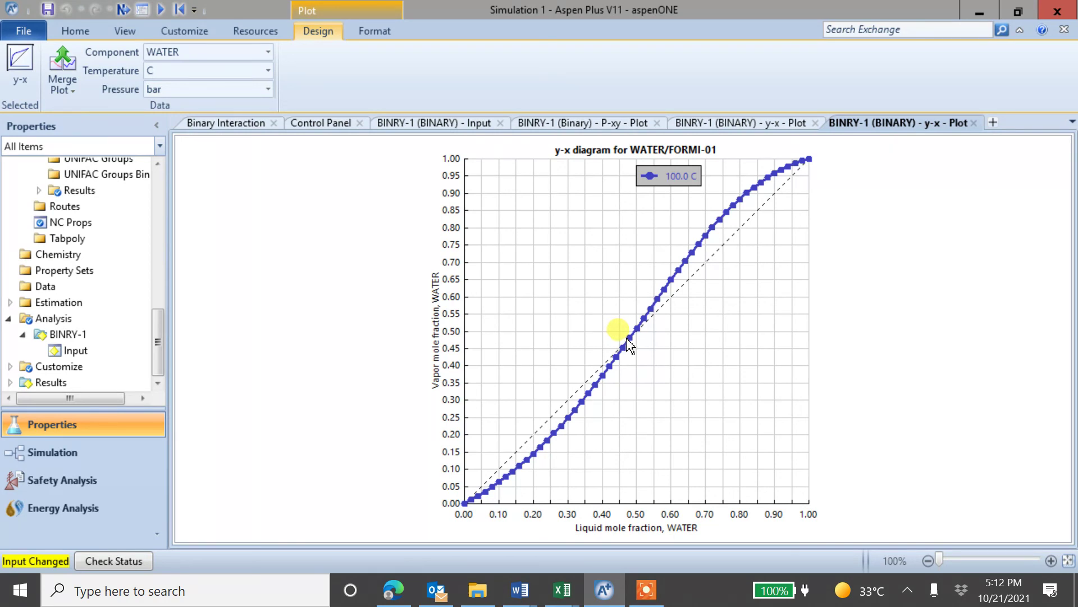
mouse_move(645, 601)
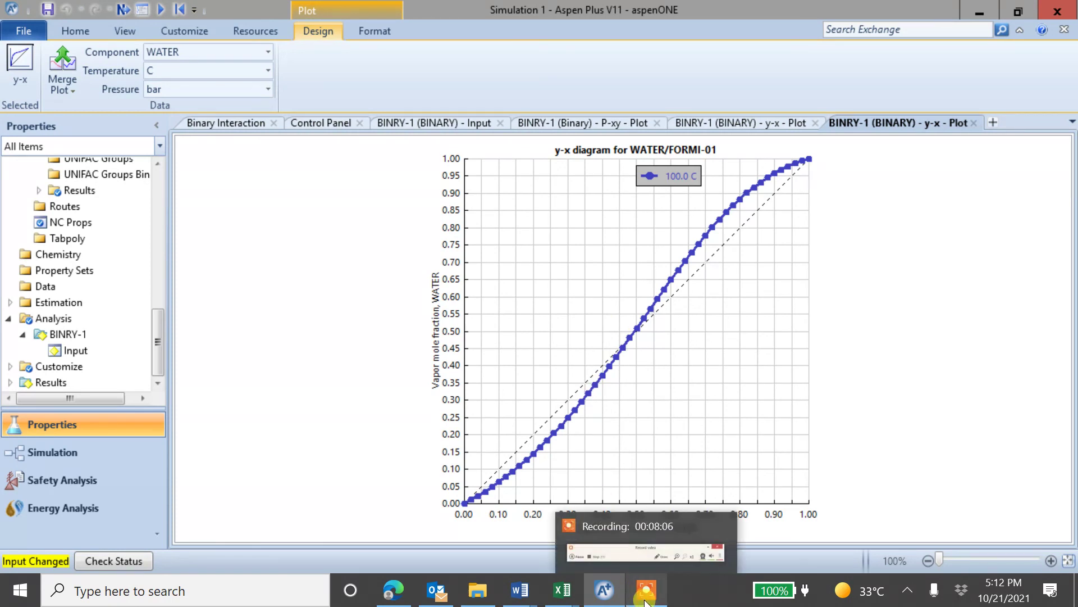
click(625, 548)
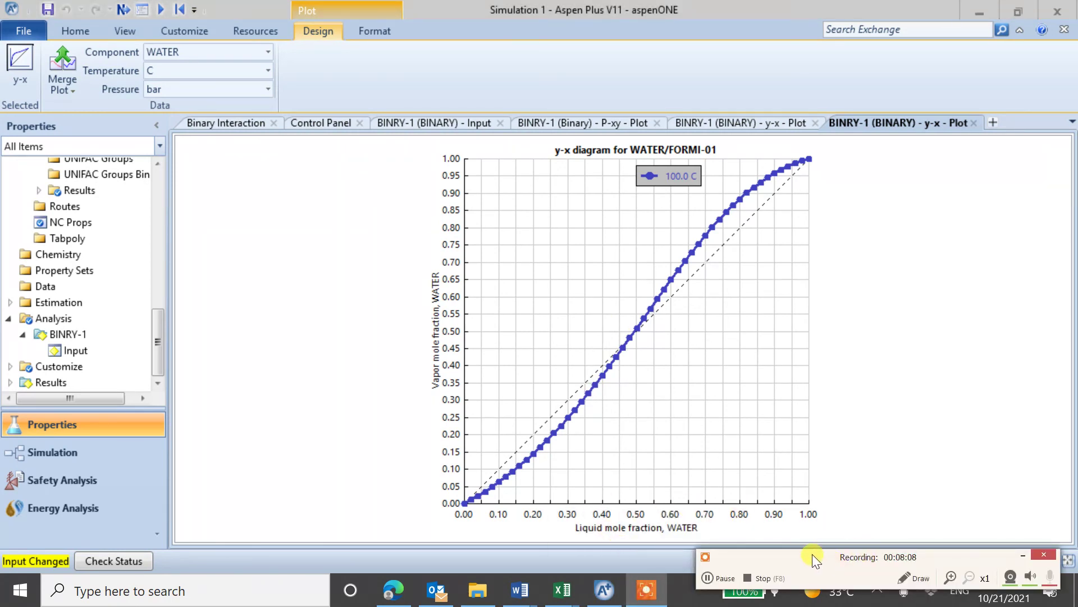